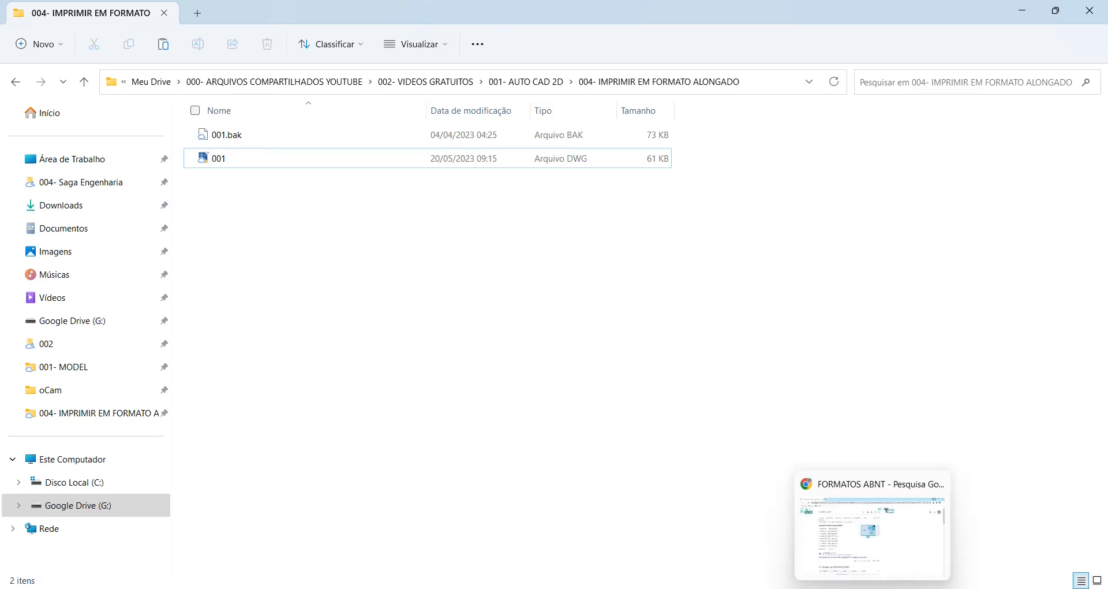
- Switch to the Chrome search for FORMATOS ABNT and examine the paper size chart from auremar grafica among the image results
{"action": "left_click", "coordinate": [872, 586]}
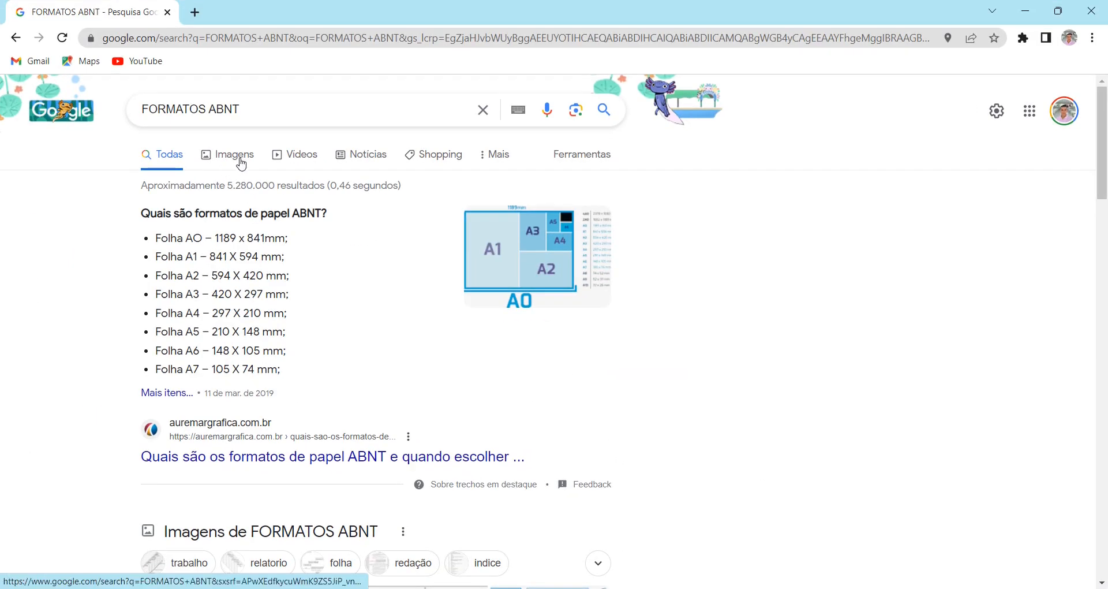
{"action": "left_click", "coordinate": [239, 163]}
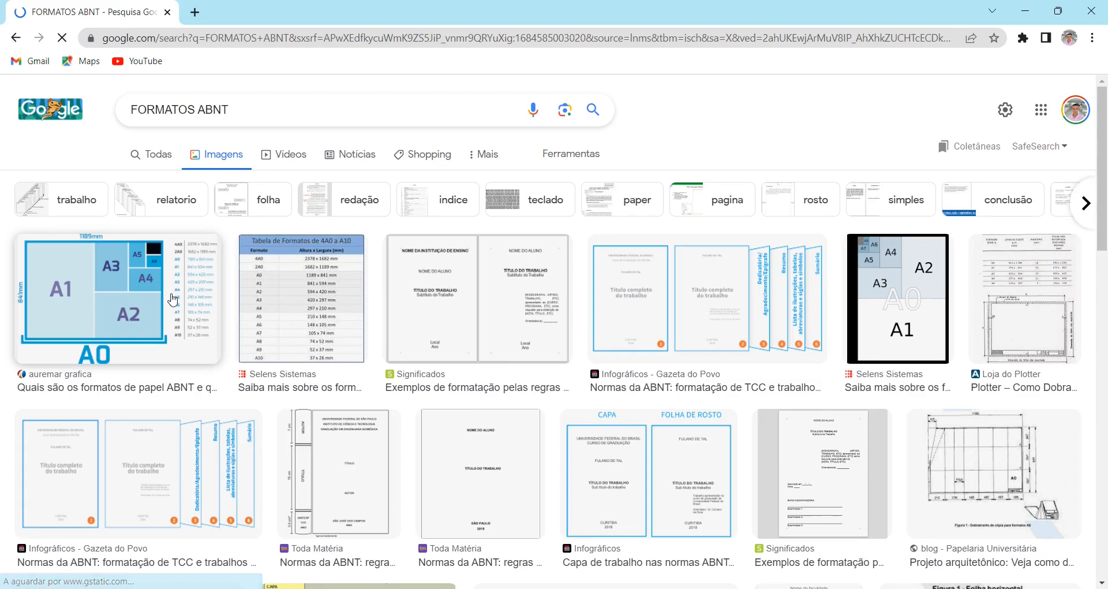
{"action": "left_click", "coordinate": [166, 298]}
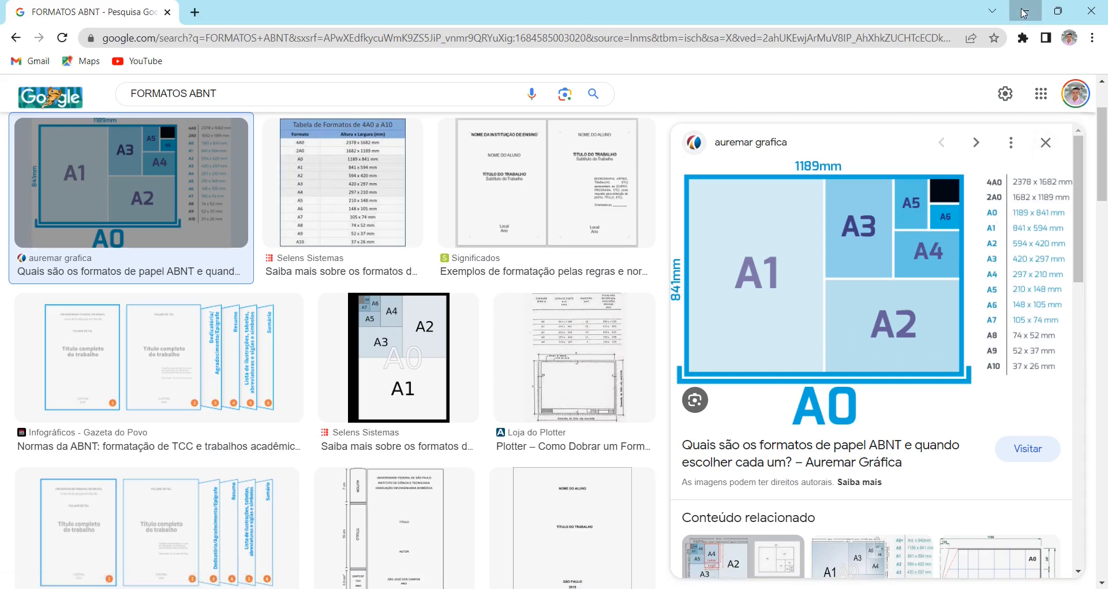
{"action": "left_click", "coordinate": [1023, 13]}
- Open the 001 DWG file in AutoCAD and examine the format label below the title block on layout A0
{"action": "left_click", "coordinate": [240, 162]}
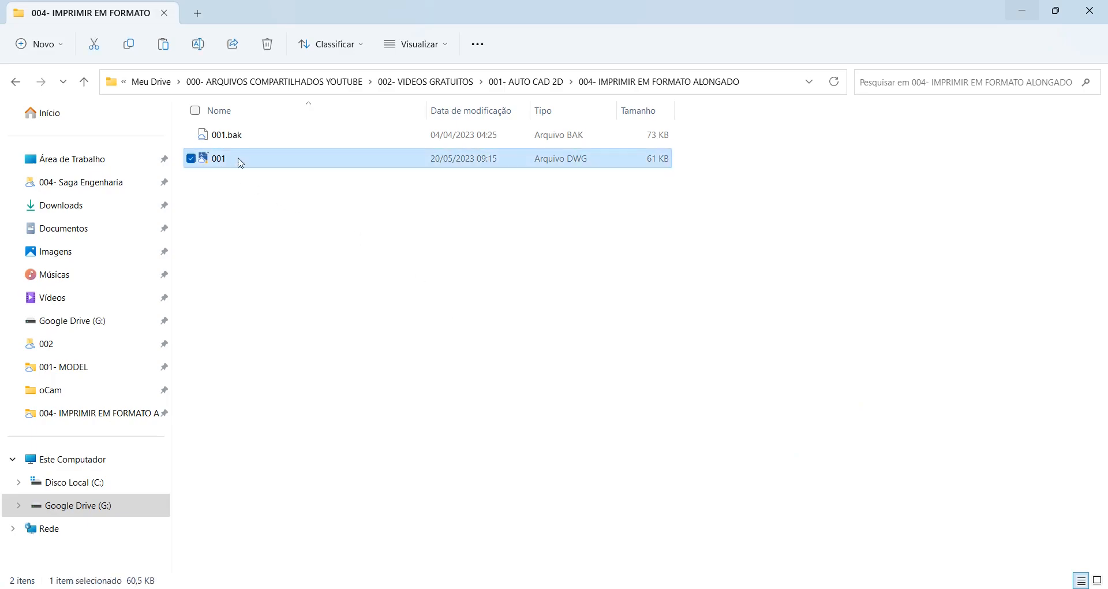
{"action": "double_click", "coordinate": [235, 162]}
{"action": "middle_click_drag", "start_coordinate": [717, 369], "coordinate": [569, 341]}
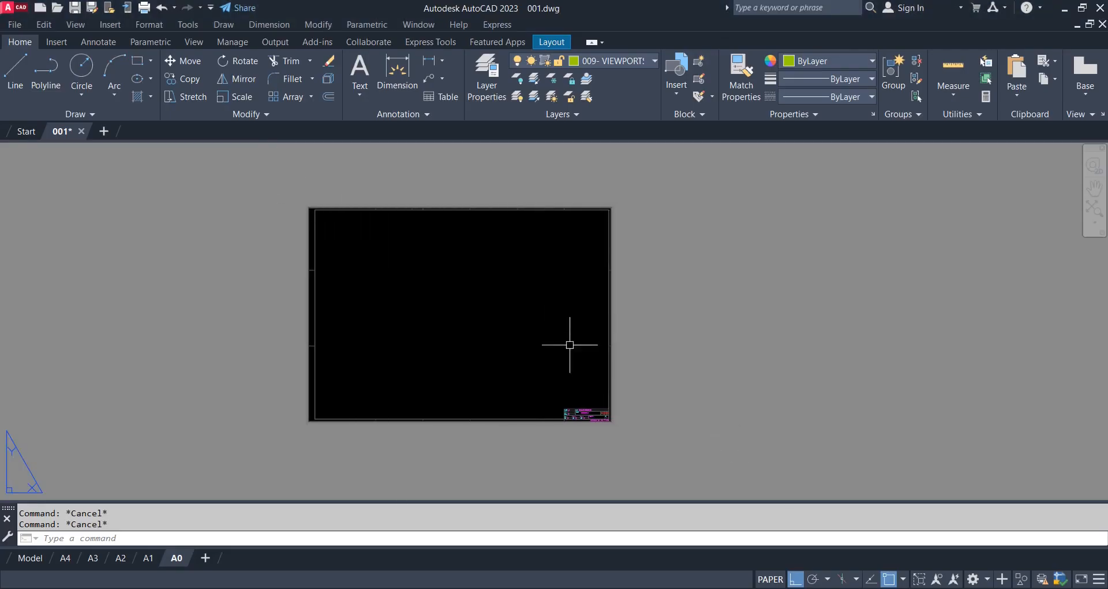
{"action": "scroll", "coordinate": [590, 430], "scroll_direction": "up", "scroll_amount": 2}
{"action": "scroll", "coordinate": [601, 421], "scroll_direction": "up", "scroll_amount": 2}
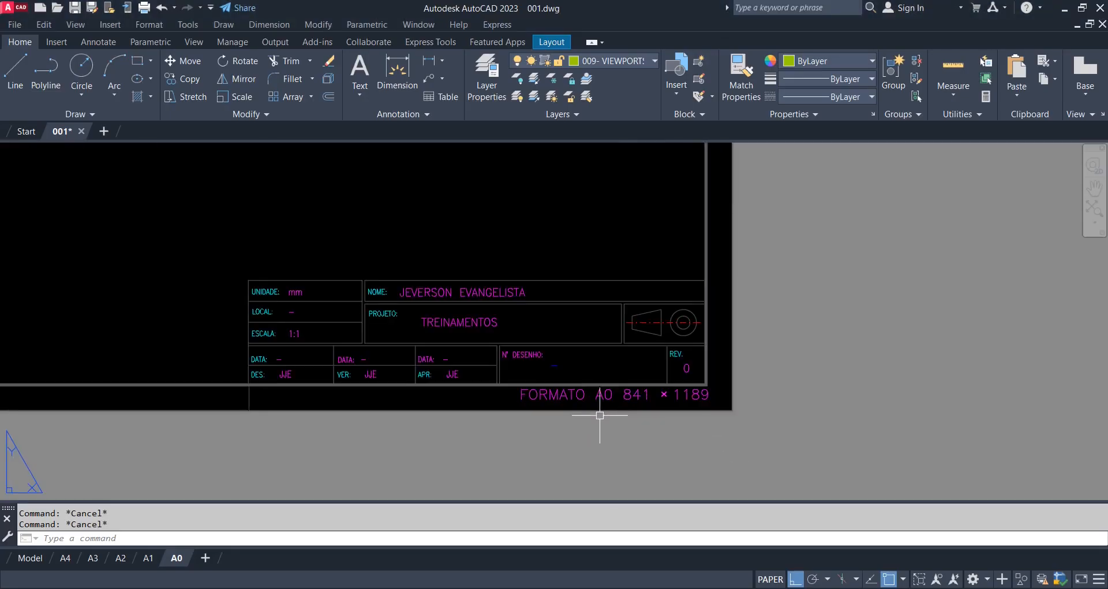
{"action": "scroll", "coordinate": [517, 371], "scroll_direction": "up", "scroll_amount": 1}
{"action": "scroll", "coordinate": [557, 371], "scroll_direction": "up", "scroll_amount": 1}
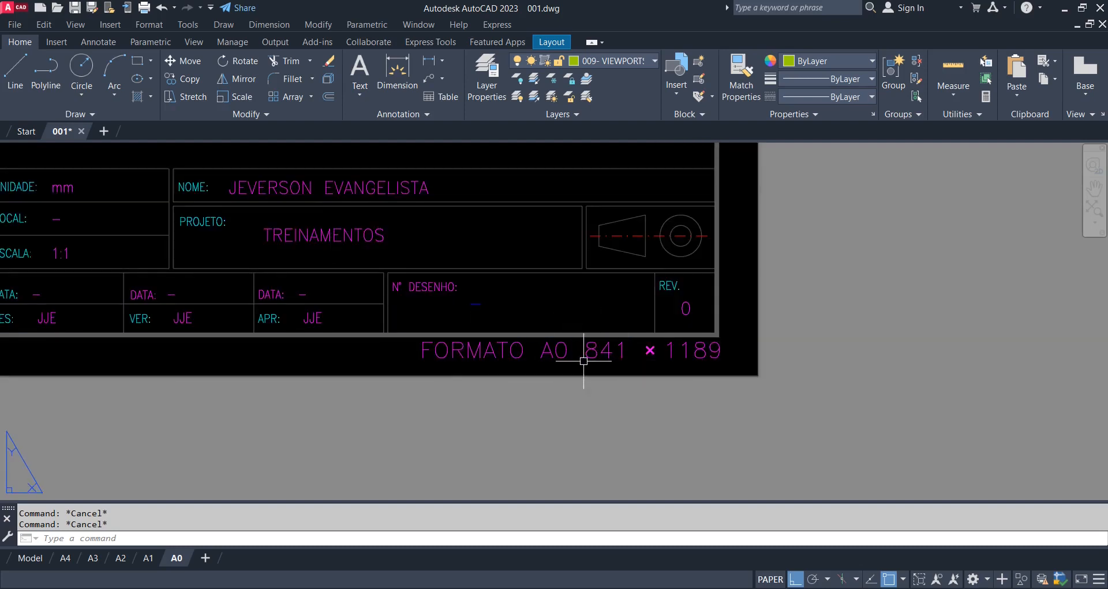
{"action": "scroll", "coordinate": [626, 364], "scroll_direction": "up", "scroll_amount": 2}
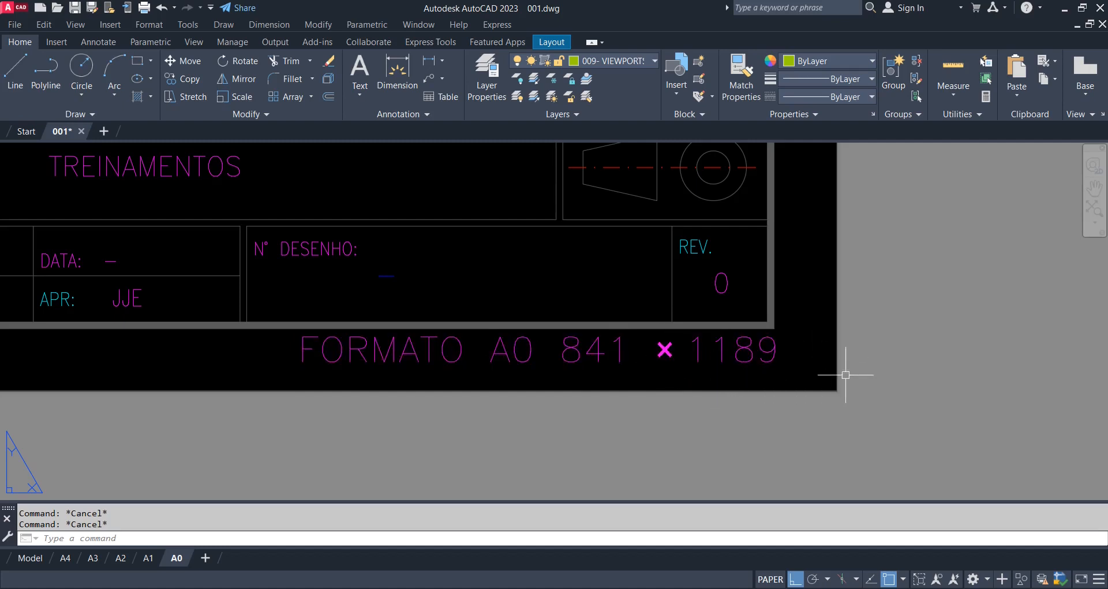
- Measure the A0 sheet with DIST from its lower-left corner to its upper-right corner and read the X and Y distances
{"action": "scroll", "coordinate": [746, 383], "scroll_direction": "down", "scroll_amount": 10}
{"action": "middle_click_drag", "start_coordinate": [469, 317], "coordinate": [564, 310]}
{"action": "type", "text": "di"}
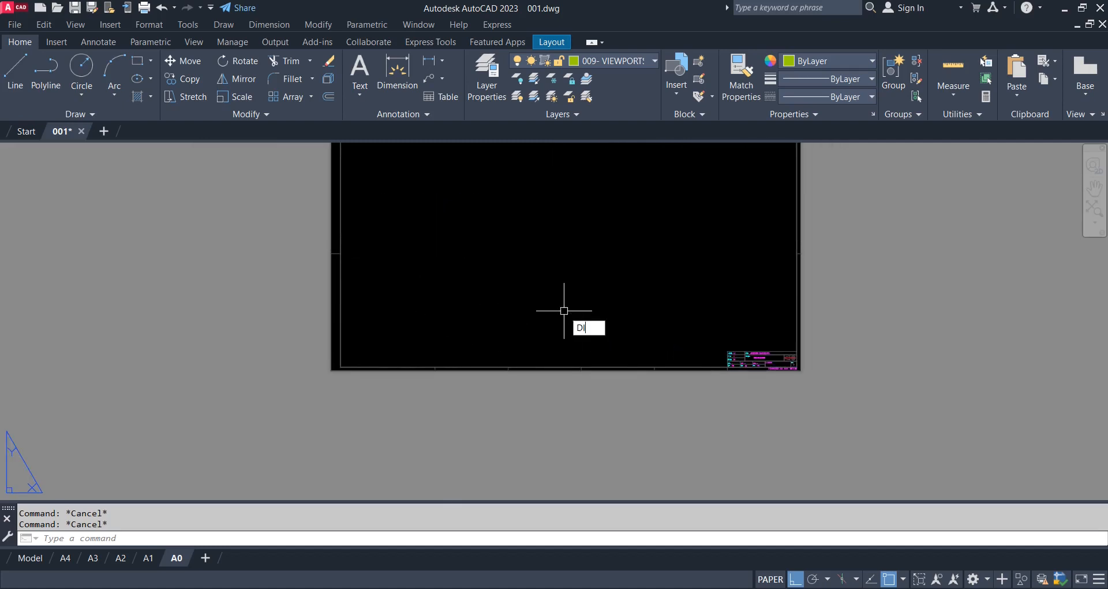
{"action": "key", "text": "Return"}
{"action": "scroll", "coordinate": [329, 372], "scroll_direction": "up", "scroll_amount": 2}
{"action": "left_click", "coordinate": [333, 368]}
{"action": "scroll", "coordinate": [398, 346], "scroll_direction": "down", "scroll_amount": 4}
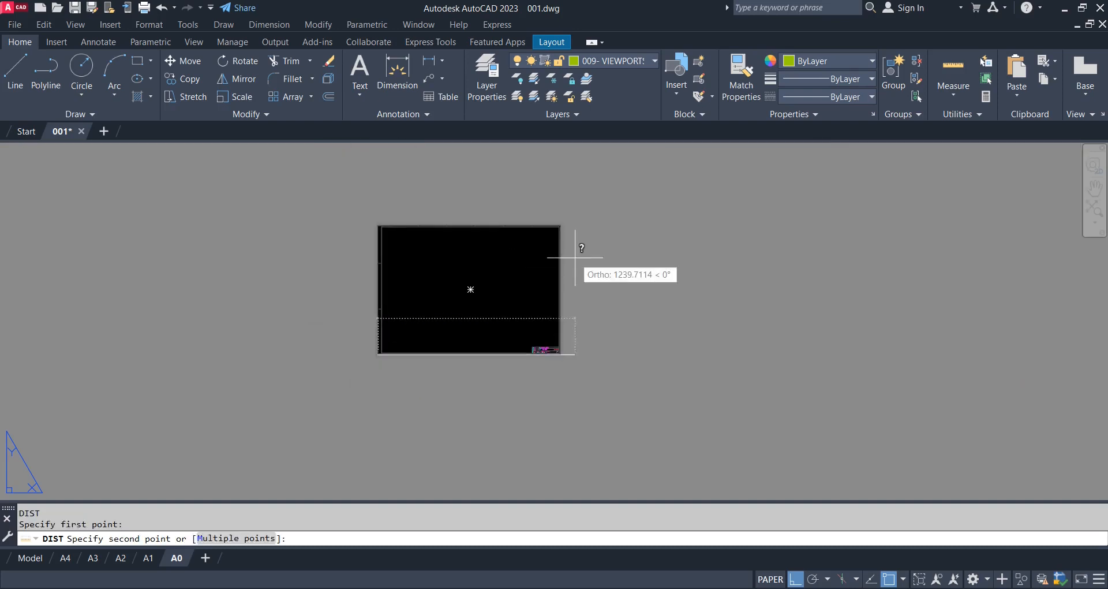
{"action": "scroll", "coordinate": [577, 237], "scroll_direction": "up", "scroll_amount": 4}
{"action": "left_click", "coordinate": [499, 219]}
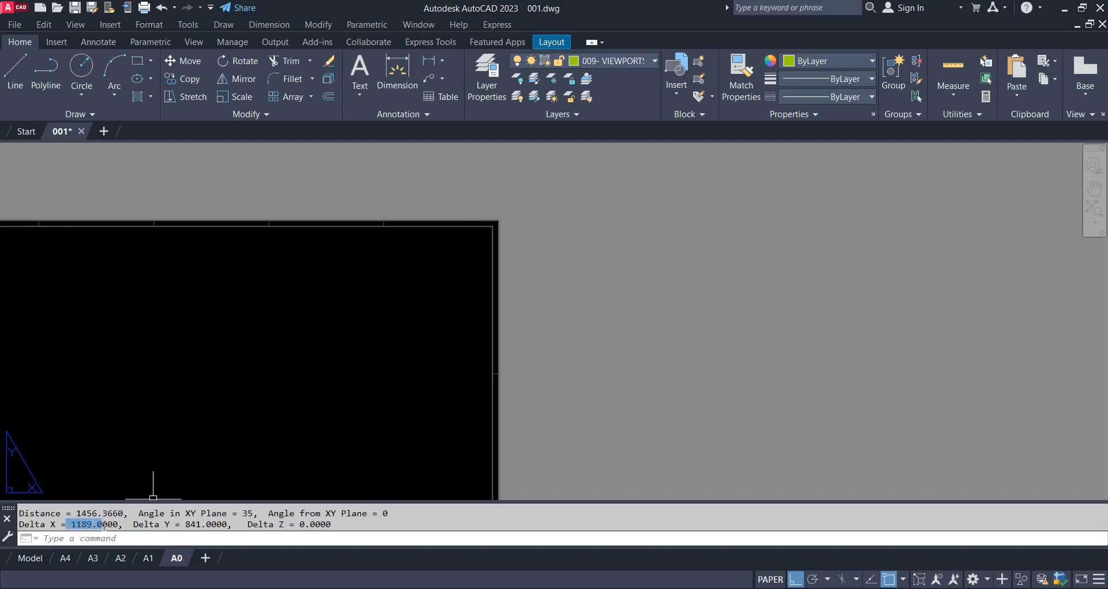
{"action": "left_click", "coordinate": [158, 533]}
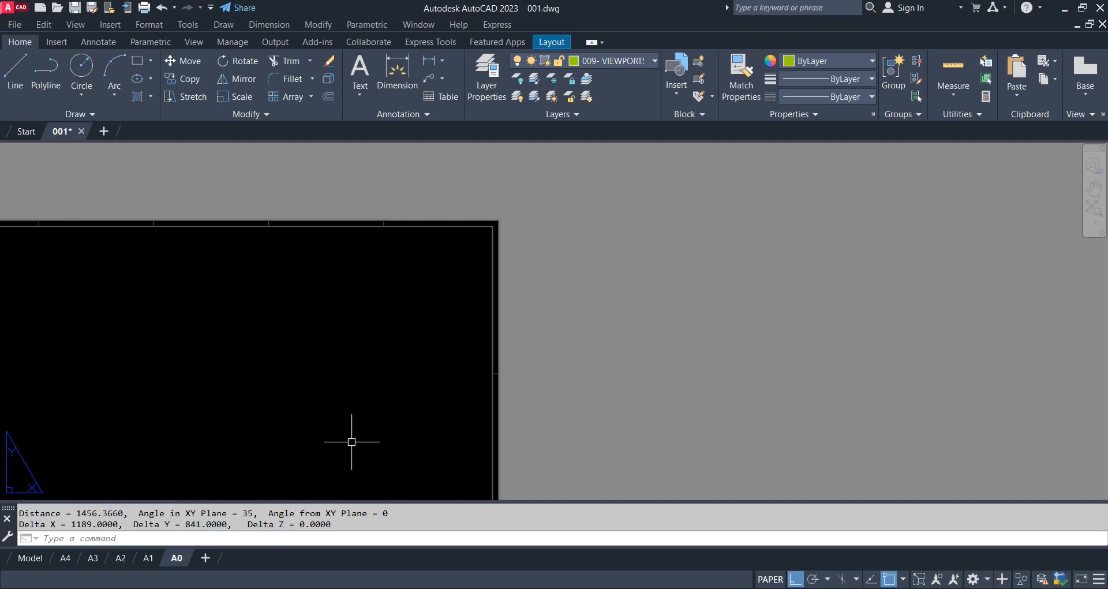
- Stretch the left end of the A0 sheet frame 500 mm to the left
{"action": "scroll", "coordinate": [413, 353], "scroll_direction": "down", "scroll_amount": 4}
{"action": "middle_click_drag", "start_coordinate": [307, 379], "coordinate": [589, 283]}
{"action": "middle_click", "coordinate": [595, 285]}
{"action": "middle_click", "coordinate": [595, 285]}
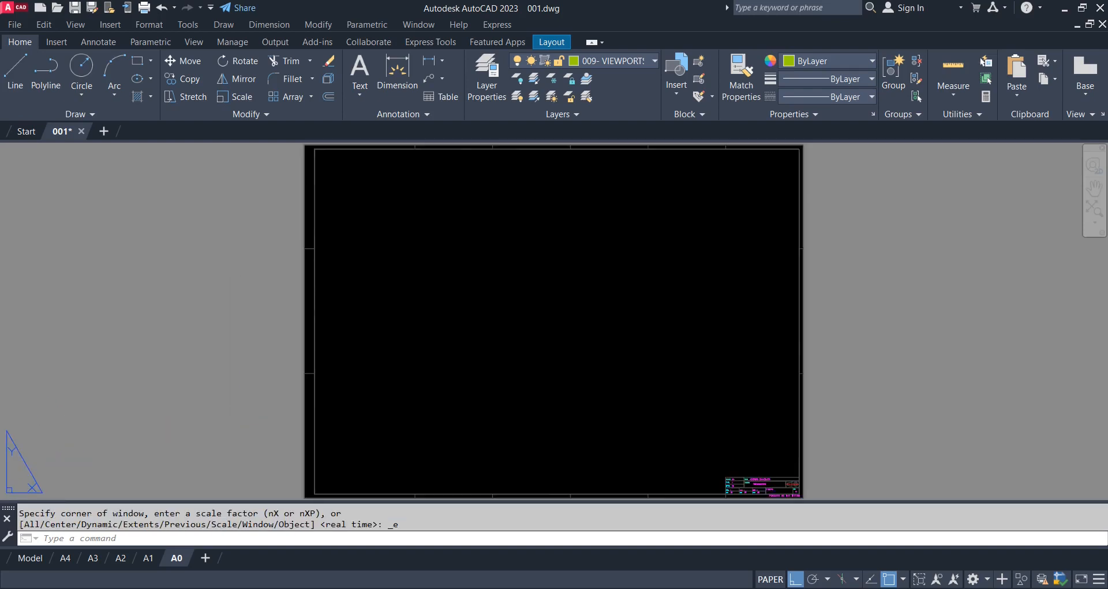
{"action": "scroll", "coordinate": [578, 287], "scroll_direction": "down", "scroll_amount": 1}
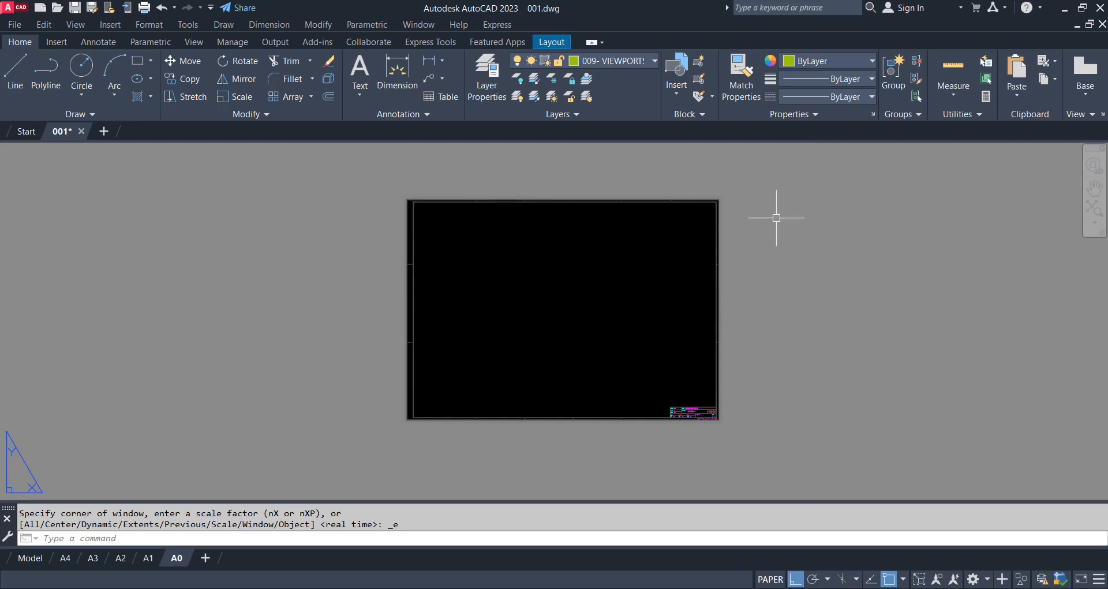
{"action": "middle_click_drag", "start_coordinate": [502, 289], "coordinate": [504, 299]}
{"action": "type", "text": "s"}
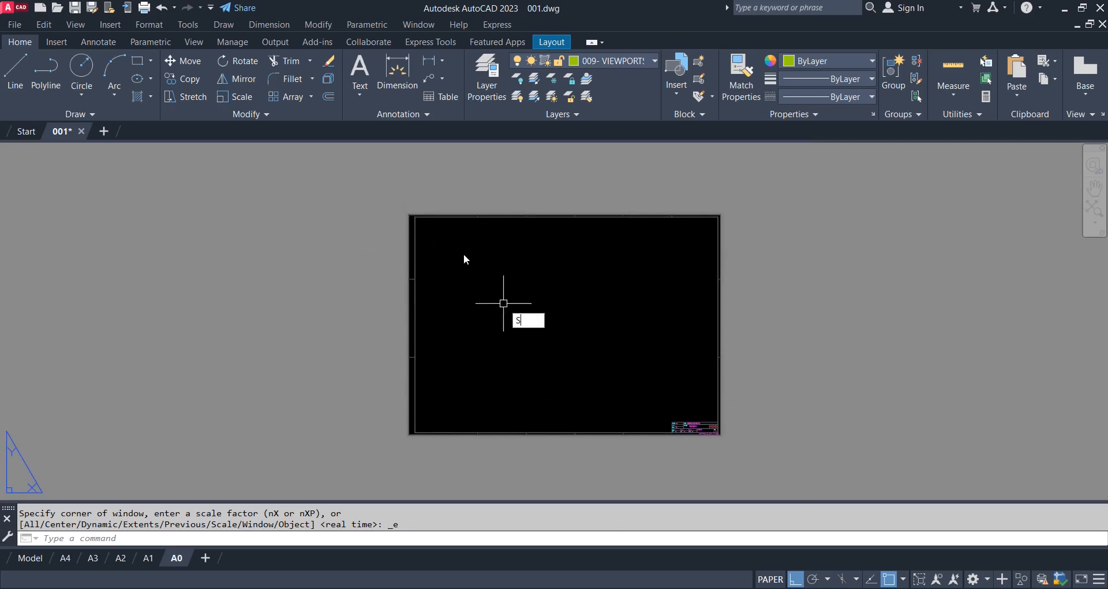
{"action": "key", "text": "Return"}
{"action": "left_click", "coordinate": [449, 176]}
{"action": "left_click", "coordinate": [371, 449]}
{"action": "key", "text": "Return"}
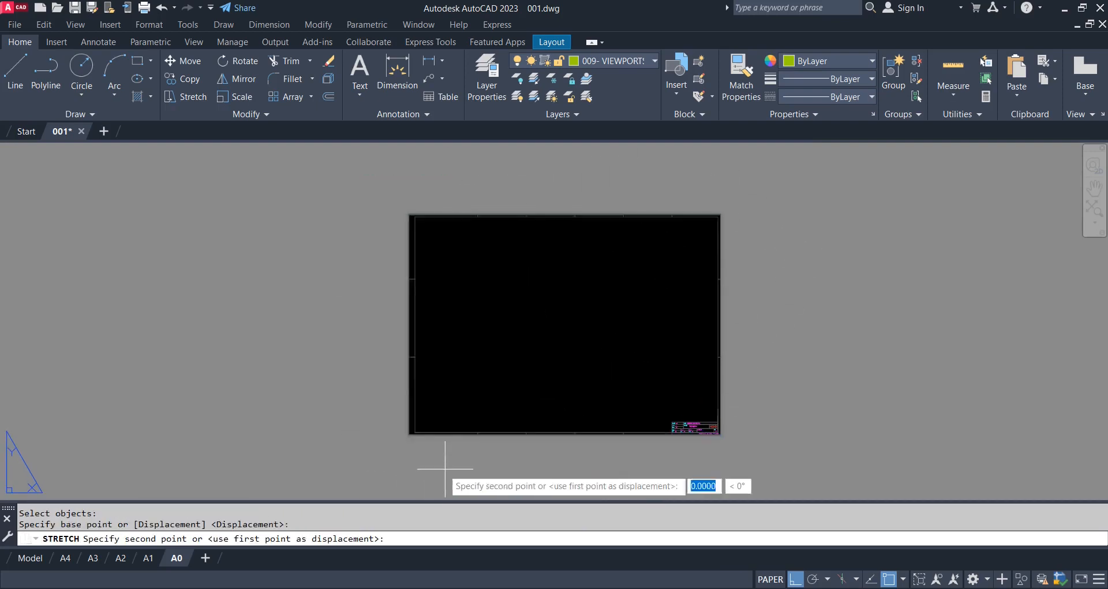
{"action": "left_click", "coordinate": [444, 465]}
{"action": "type", "text": "500"}
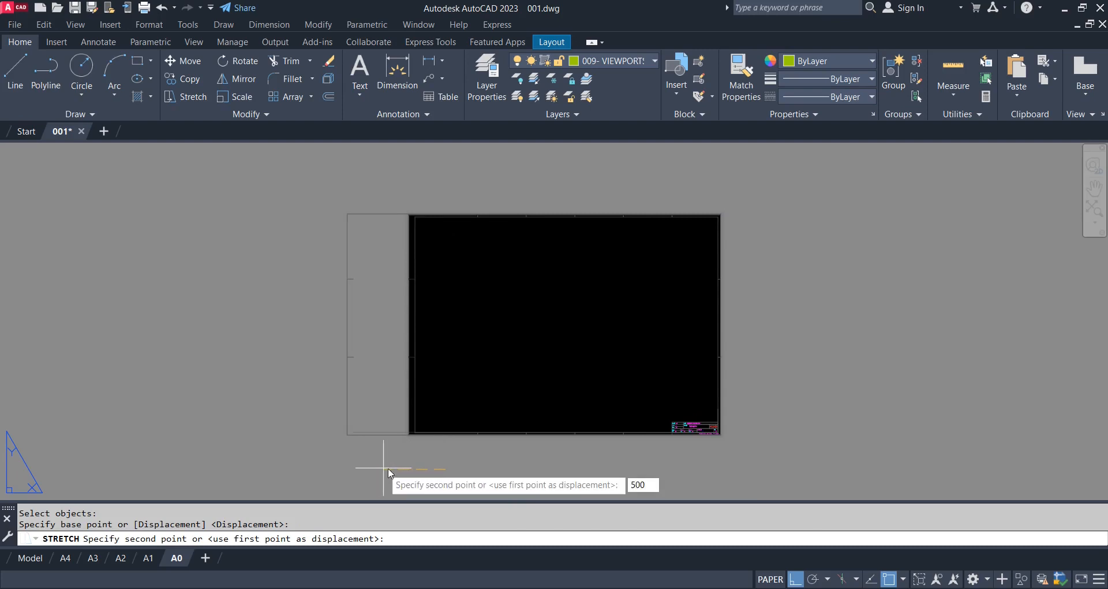
{"action": "key", "text": "Return"}
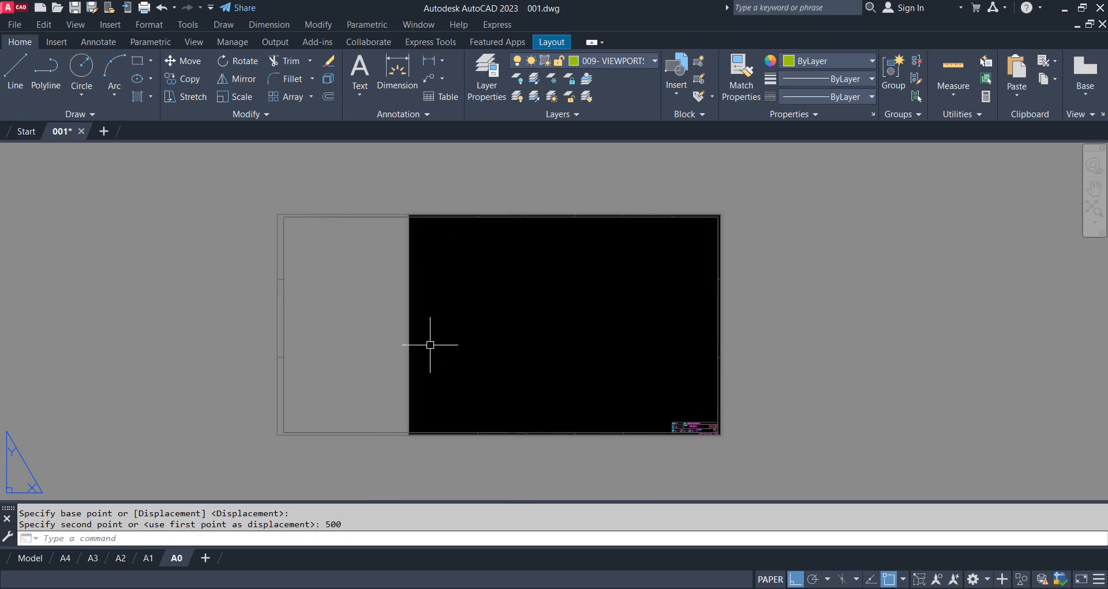
{"action": "key", "text": "Escape"}
{"action": "key", "text": "Escape"}
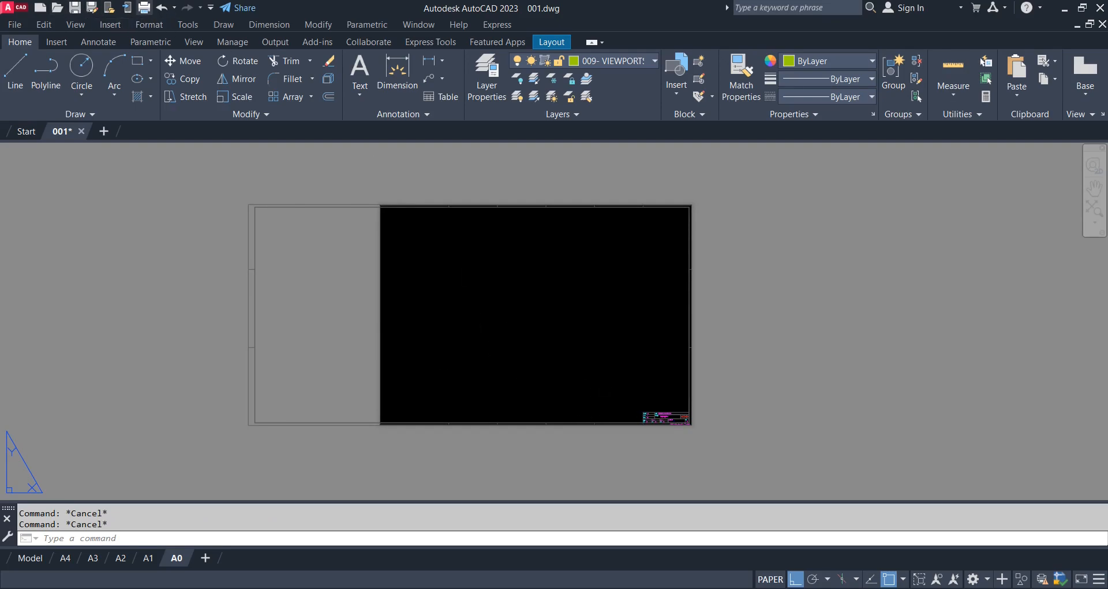
- Examine the paper sizes available for DWG To PDF.pc3 in the A0 layout's plot settings, leaving without plotting
{"action": "key", "text": "ctrl+p"}
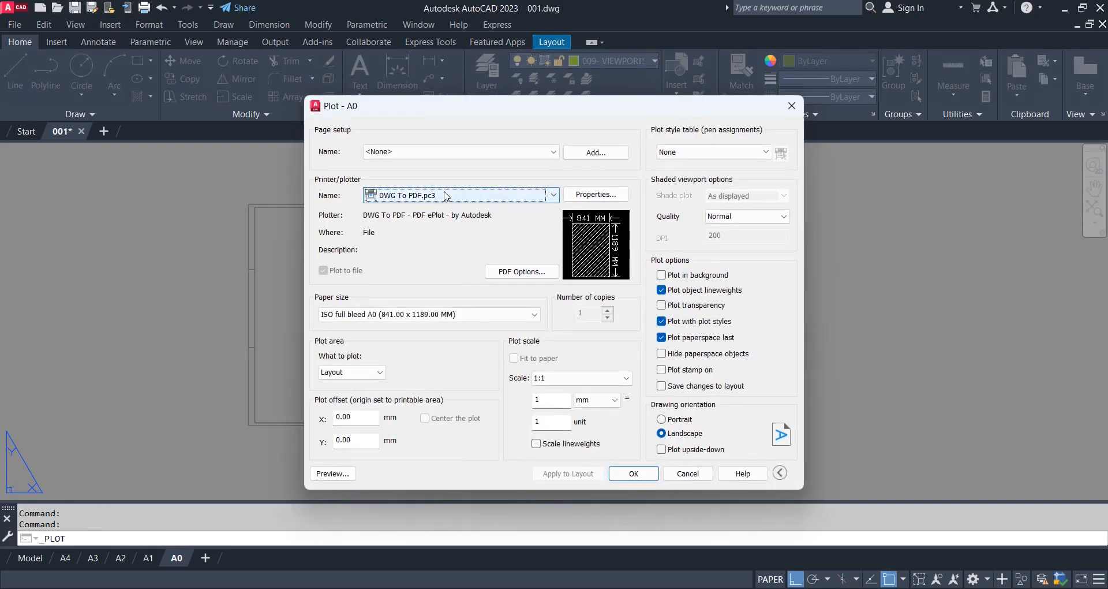
{"action": "left_click", "coordinate": [536, 315]}
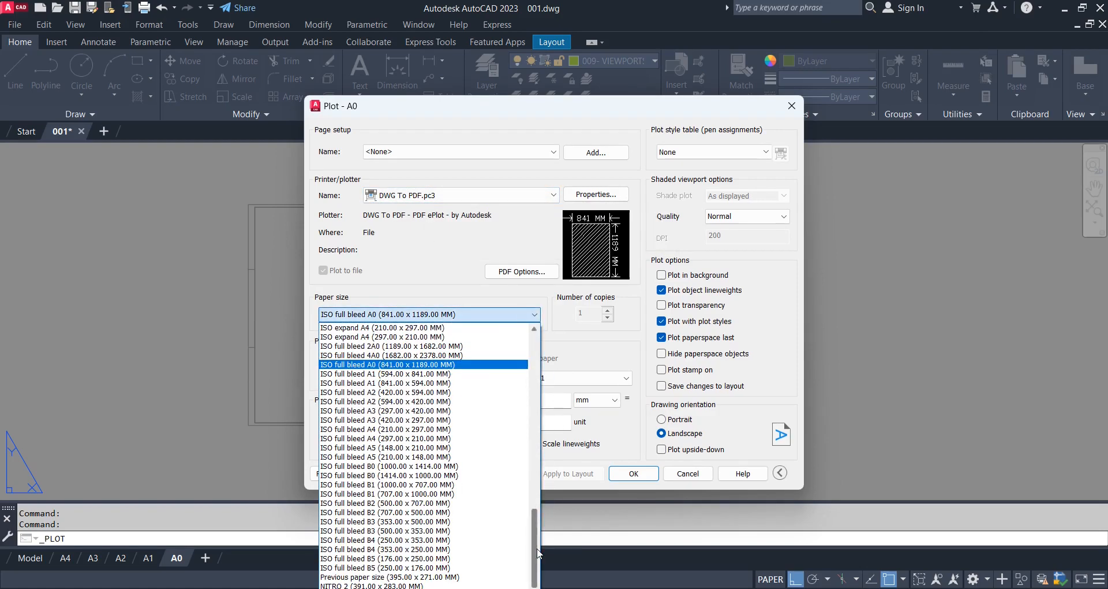
{"action": "mouse_move", "coordinate": [536, 553]}
{"action": "left_mouse_down"}
{"action": "mouse_move", "coordinate": [537, 354]}
{"action": "mouse_move", "coordinate": [540, 559]}
{"action": "left_mouse_up"}
{"action": "left_click", "coordinate": [491, 241]}
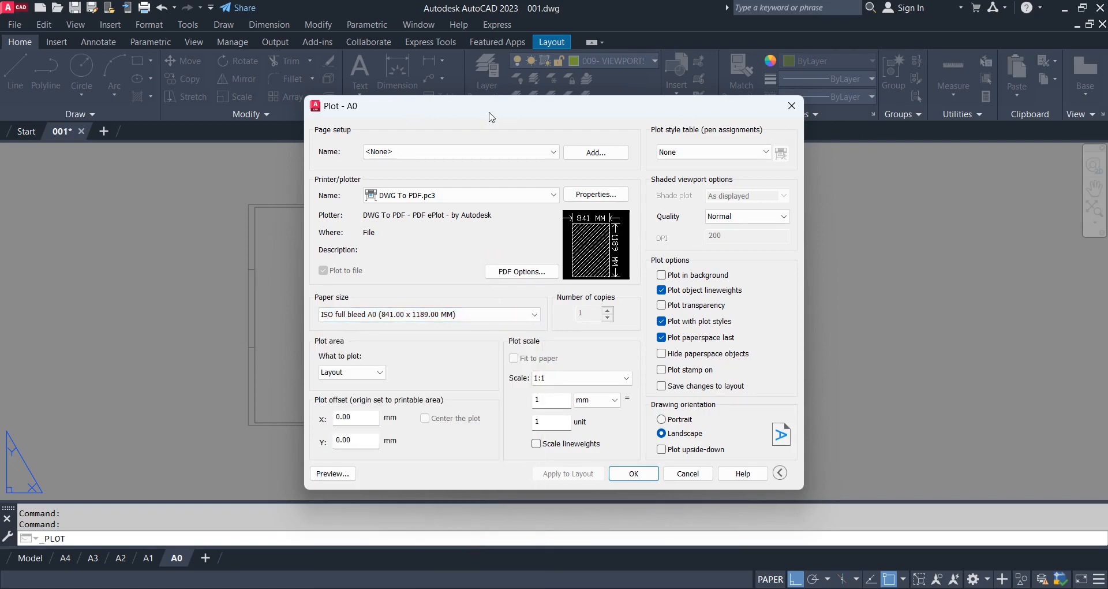
{"action": "left_click_drag", "start_coordinate": [490, 113], "coordinate": [442, 155]}
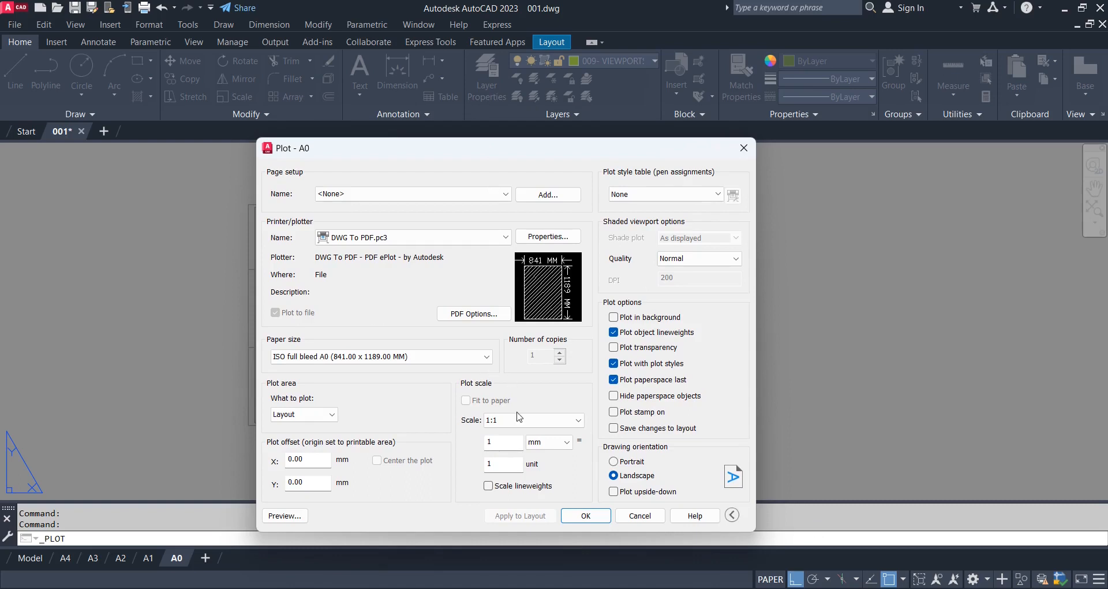
{"action": "mouse_move", "coordinate": [589, 157]}
{"action": "left_mouse_down"}
{"action": "mouse_move", "coordinate": [597, 164]}
{"action": "mouse_move", "coordinate": [577, 165]}
{"action": "mouse_move", "coordinate": [595, 142]}
{"action": "left_mouse_up"}
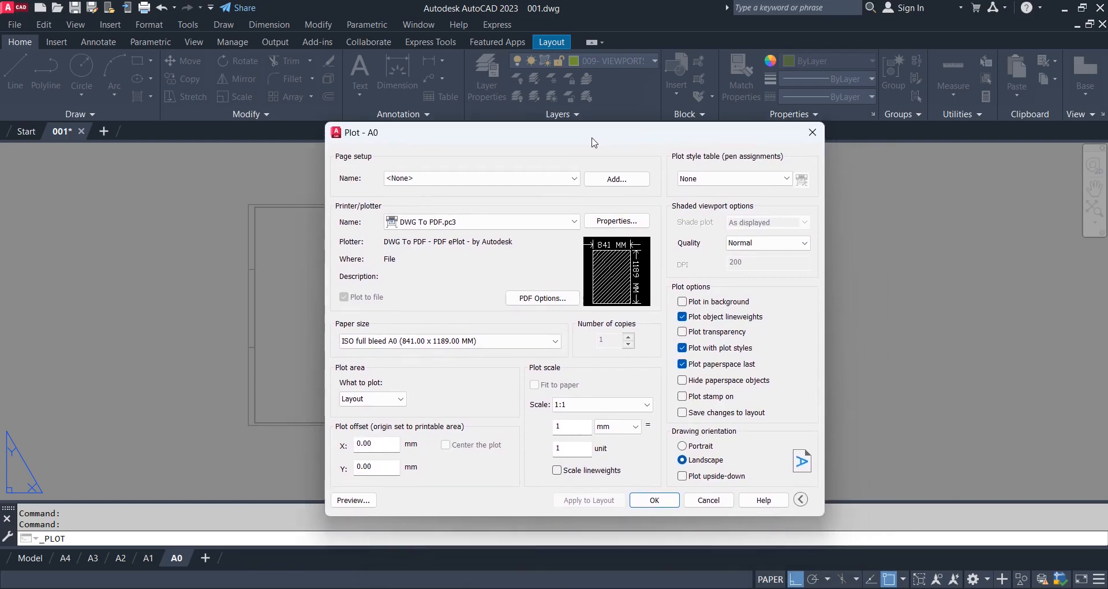
{"action": "left_click", "coordinate": [708, 500]}
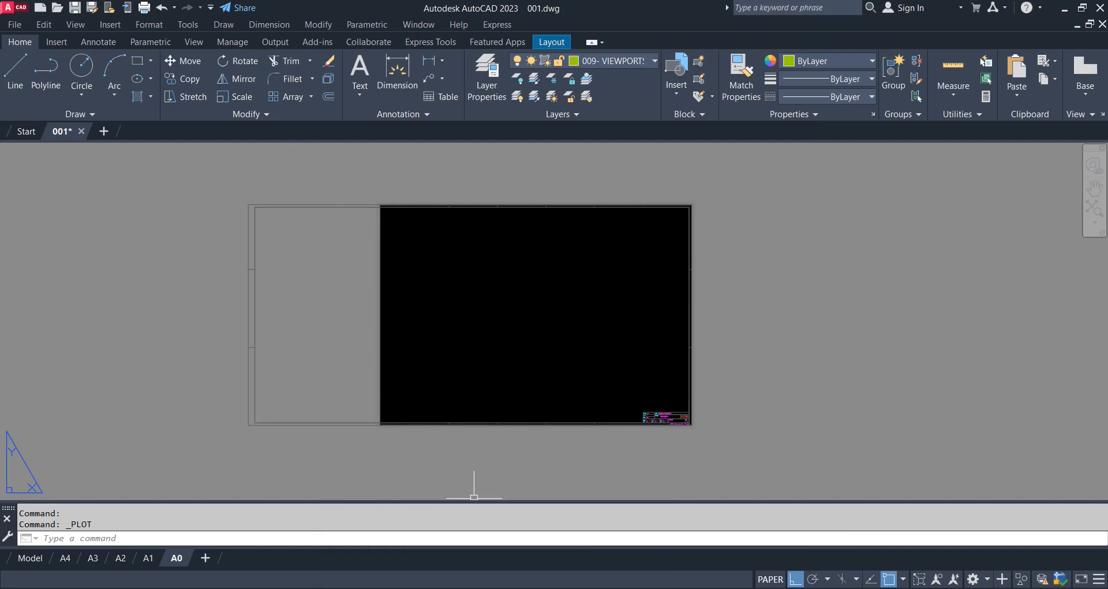
- Open a blank note in Bloco de notas, move it aside and return to the AutoCAD drawing
{"action": "key", "text": "super+s"}
{"action": "type", "text": "BLO"}
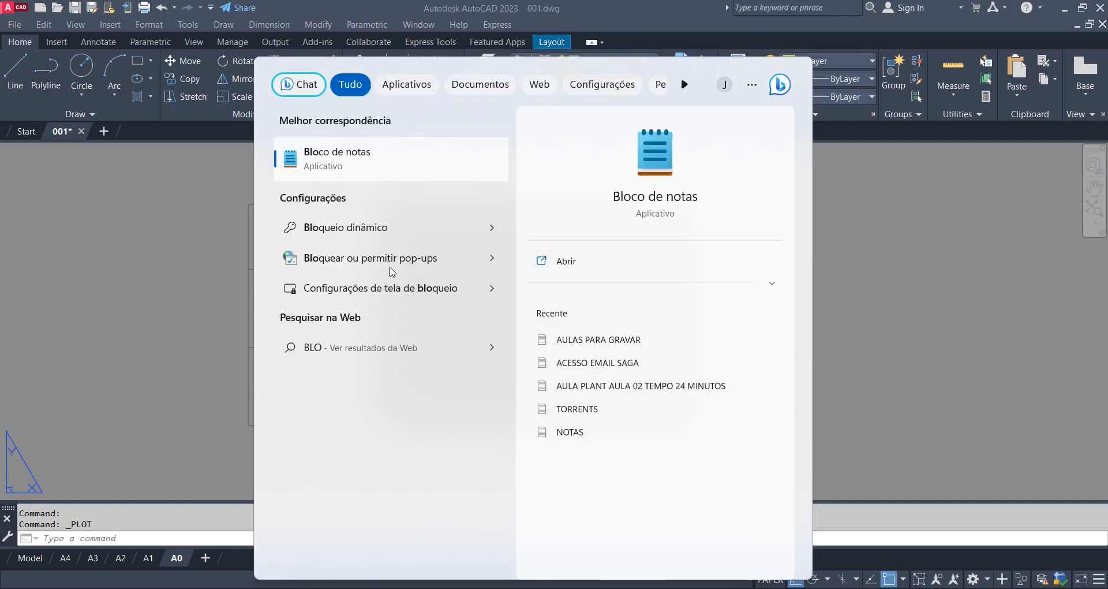
{"action": "left_click", "coordinate": [355, 161]}
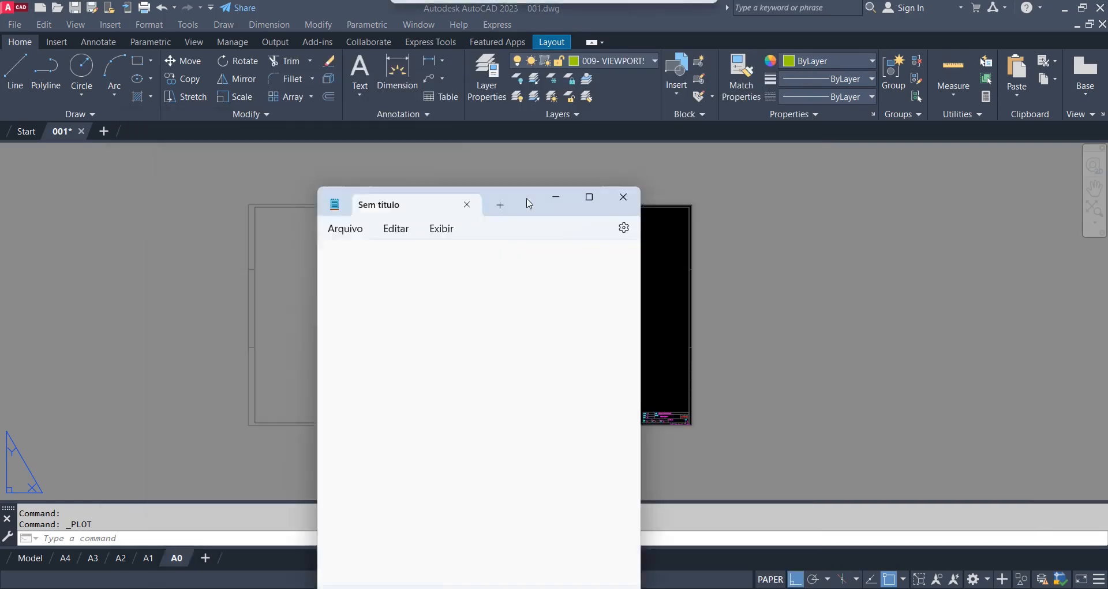
{"action": "left_click_drag", "start_coordinate": [526, 203], "coordinate": [869, 254]}
{"action": "left_click", "coordinate": [545, 299]}
- Measure the elongated frame with DIST from its lower-left corner to its upper-right corner
{"action": "type", "text": "D"}
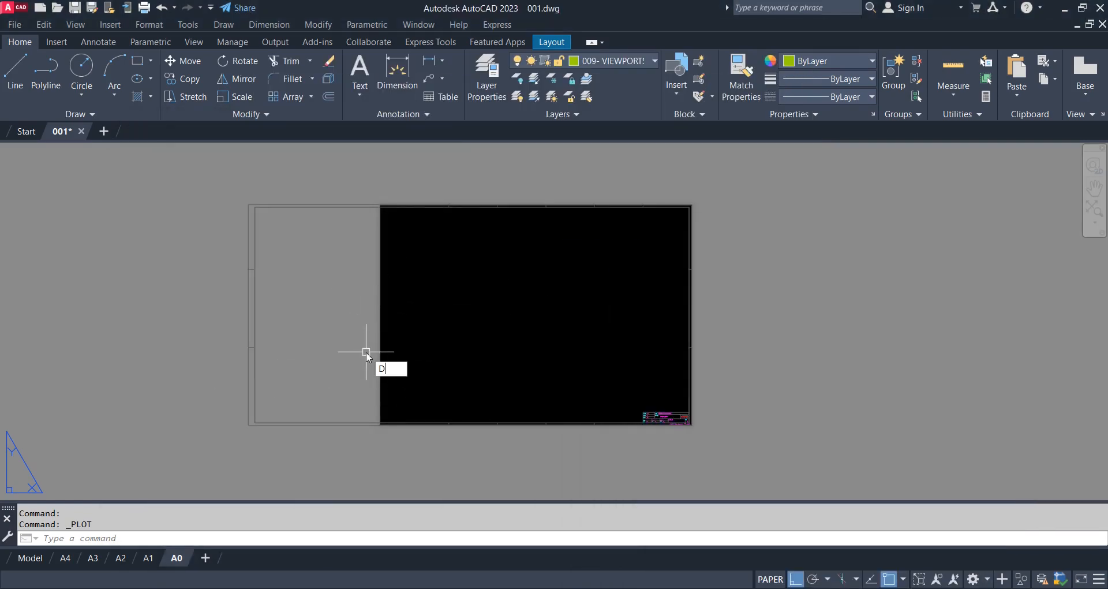
{"action": "type", "text": "I"}
{"action": "key", "text": "Return"}
{"action": "left_click", "coordinate": [248, 424]}
{"action": "scroll", "coordinate": [723, 204], "scroll_direction": "up", "scroll_amount": 2}
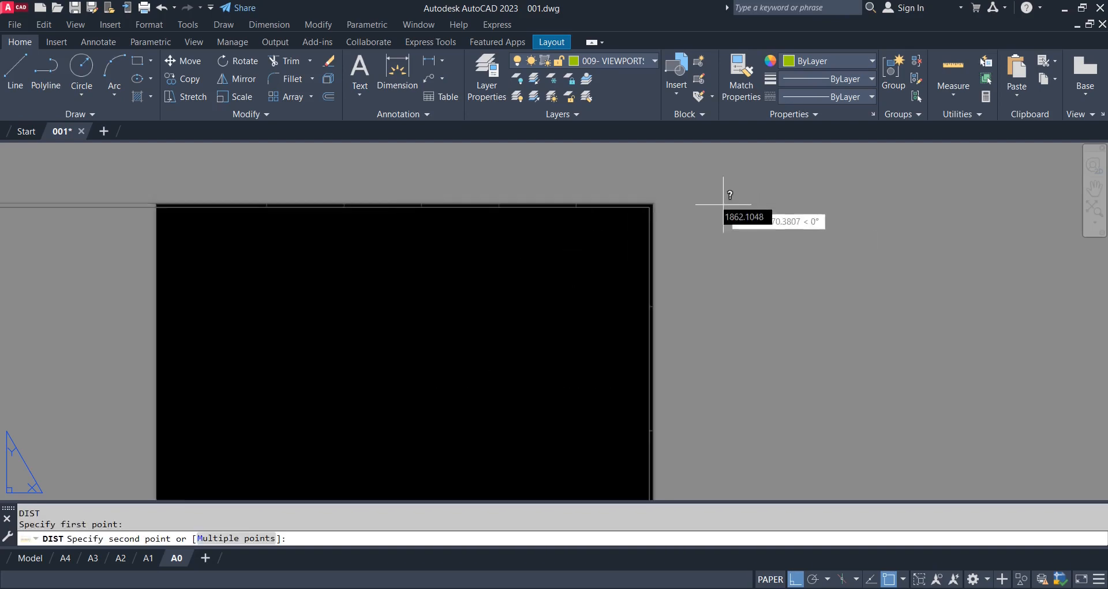
{"action": "scroll", "coordinate": [723, 205], "scroll_direction": "up", "scroll_amount": 2}
{"action": "left_click", "coordinate": [611, 204]}
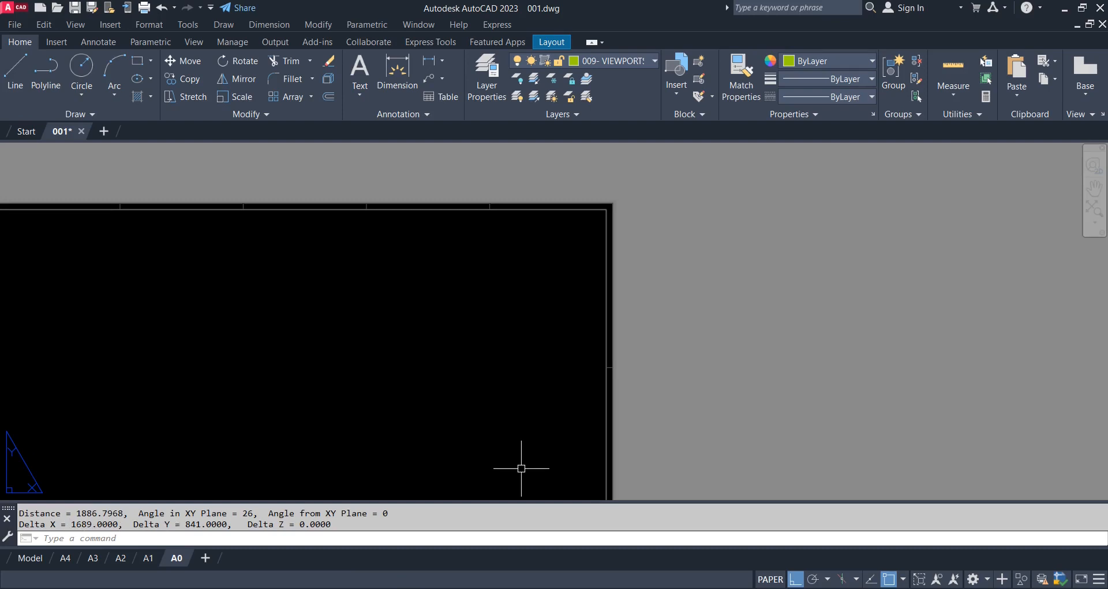
- Record the sheet size as "1689 X 841" in the untitled Bloco de notas note and return to the drawing
{"action": "mouse_move", "coordinate": [841, 582]}
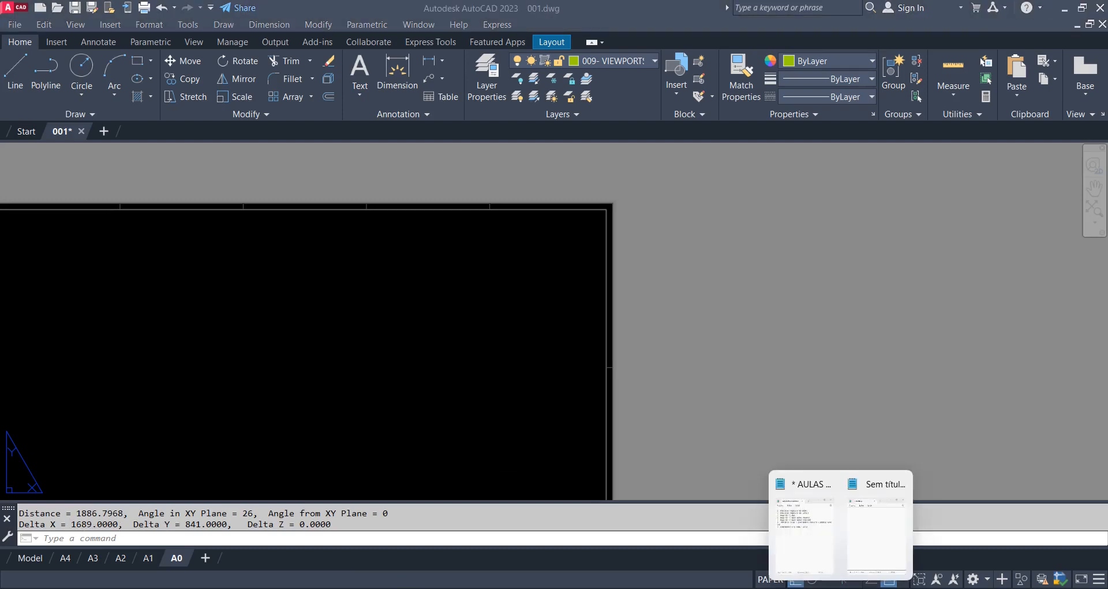
{"action": "left_click", "coordinate": [875, 544]}
{"action": "left_click_drag", "start_coordinate": [881, 266], "coordinate": [788, 266]}
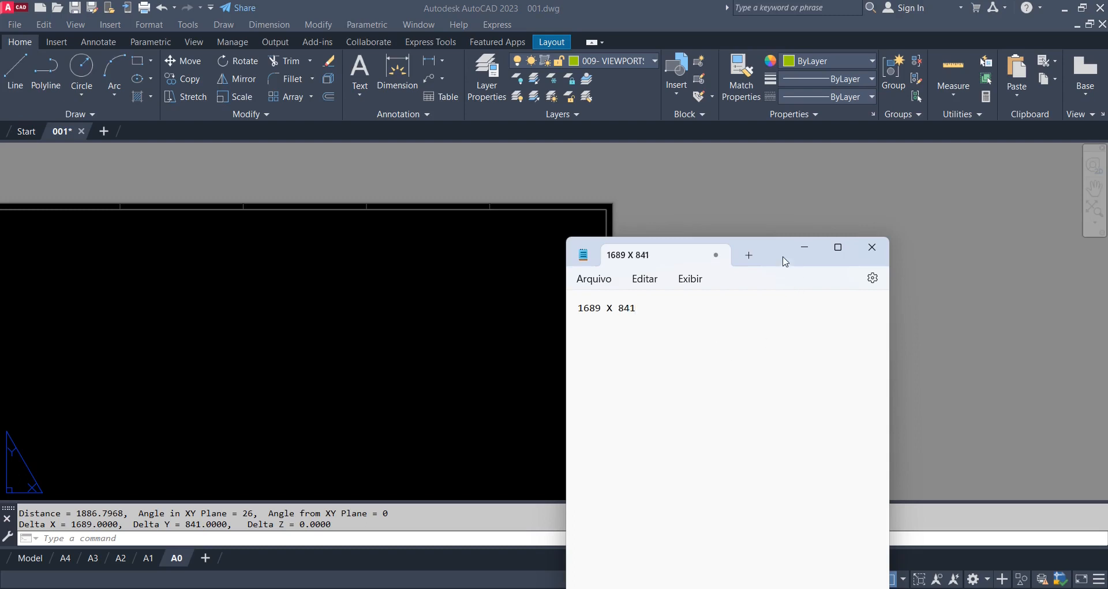
{"action": "left_click_drag", "start_coordinate": [785, 261], "coordinate": [868, 257]}
{"action": "left_click", "coordinate": [521, 287]}
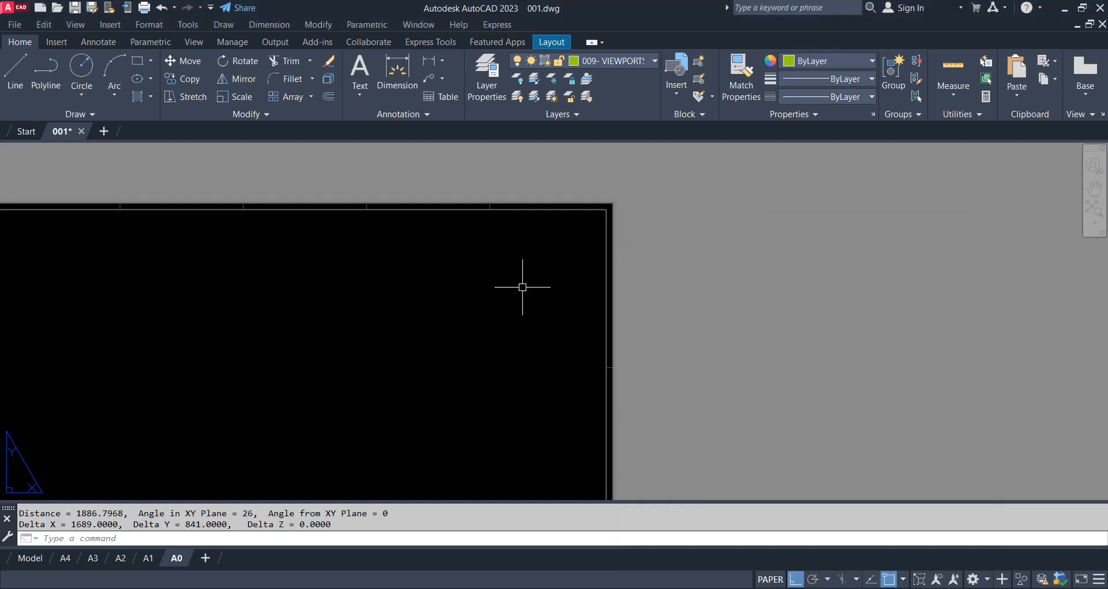
- Start plotting the A0 layout with DWG To PDF.pc3 and open the plotter's custom paper size configuration
{"action": "scroll", "coordinate": [518, 303], "scroll_direction": "down", "scroll_amount": 5}
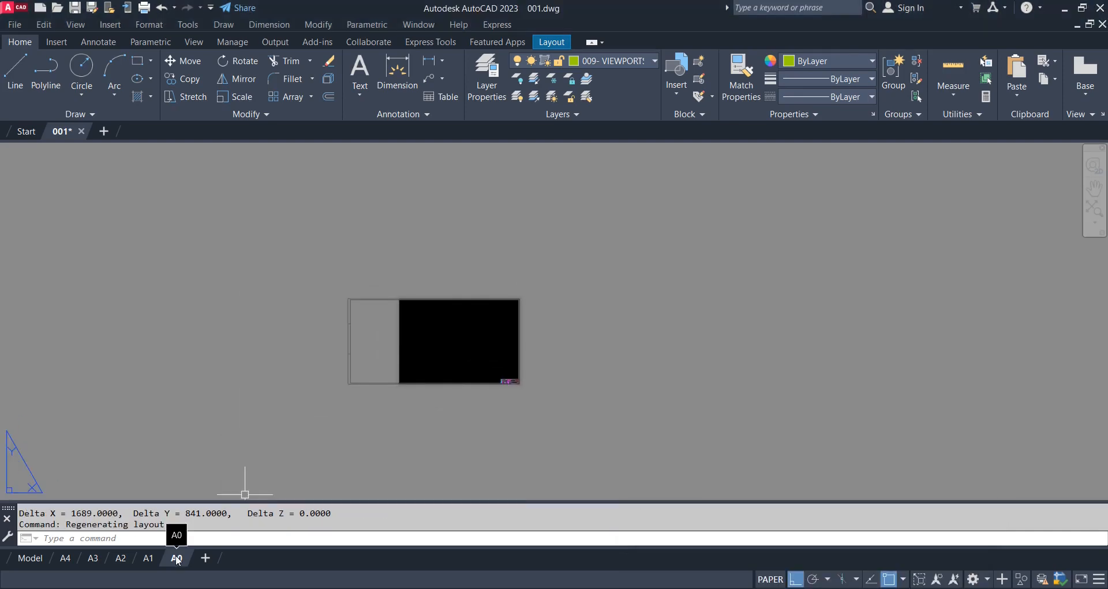
{"action": "left_click", "coordinate": [145, 7]}
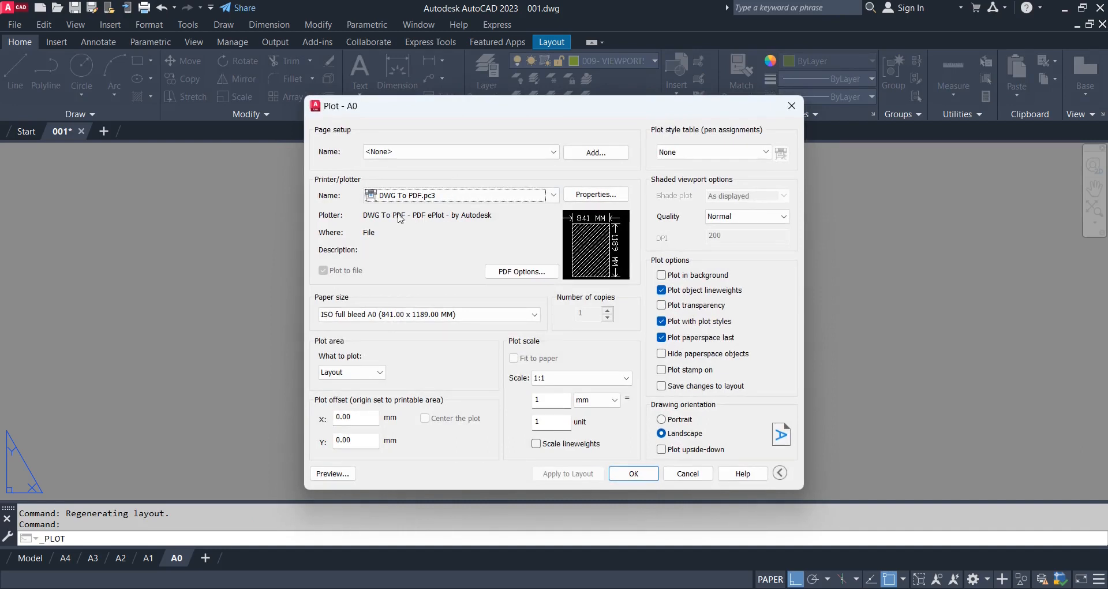
{"action": "left_click", "coordinate": [459, 195]}
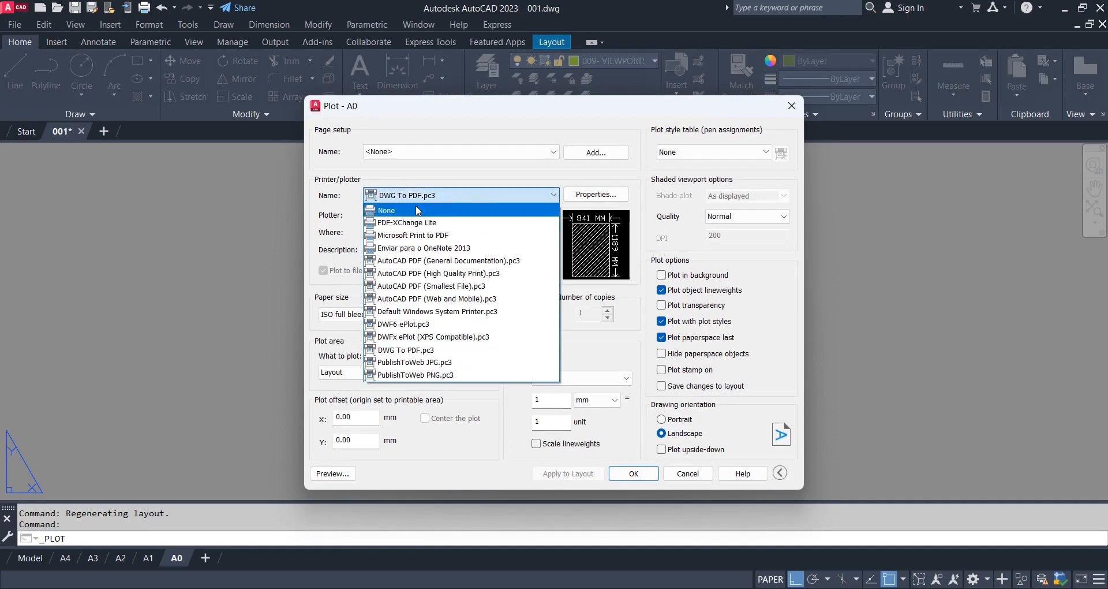
{"action": "left_click", "coordinate": [420, 352]}
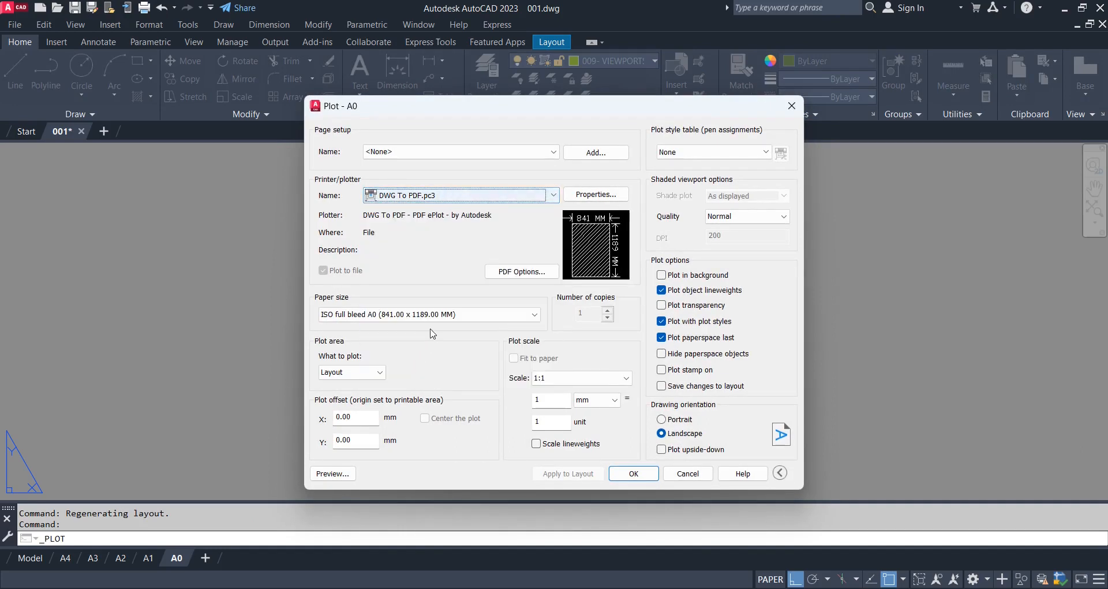
{"action": "left_click", "coordinate": [599, 199]}
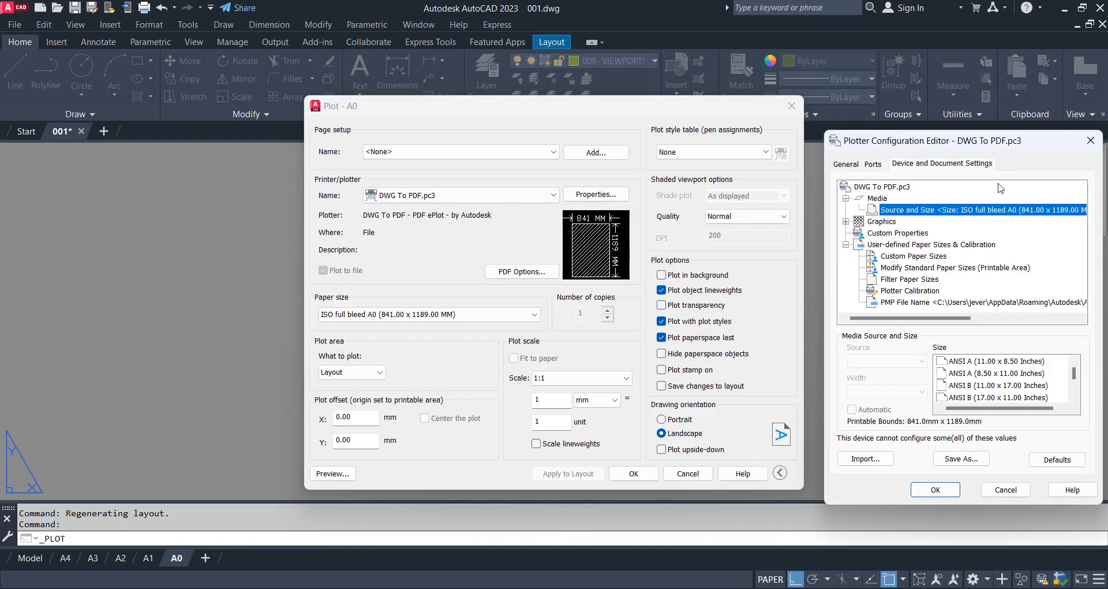
{"action": "left_click_drag", "start_coordinate": [994, 147], "coordinate": [425, 121]}
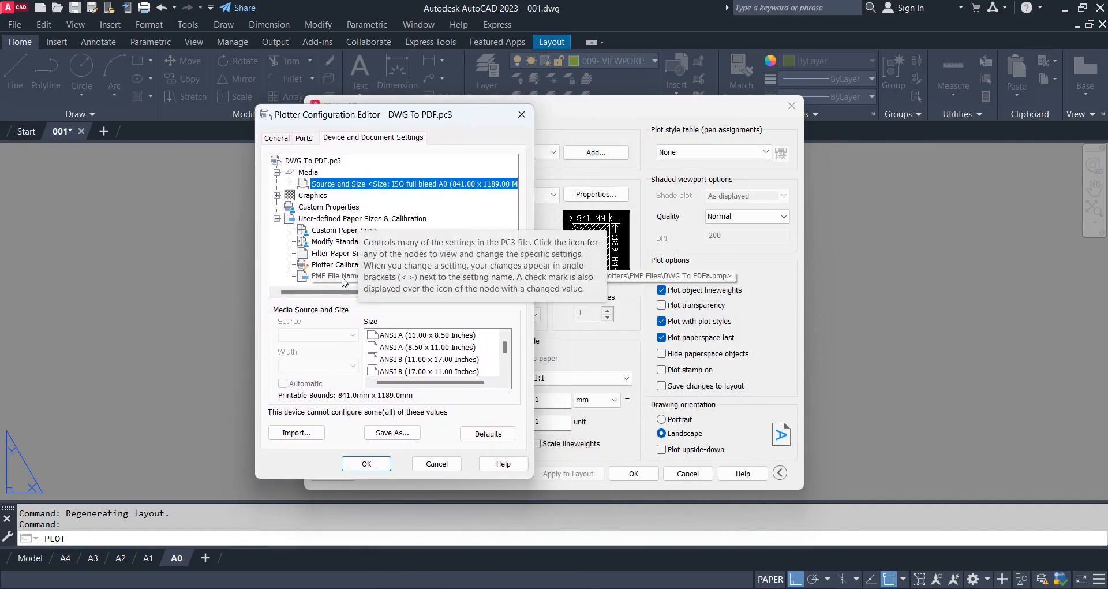
{"action": "left_click", "coordinate": [340, 231]}
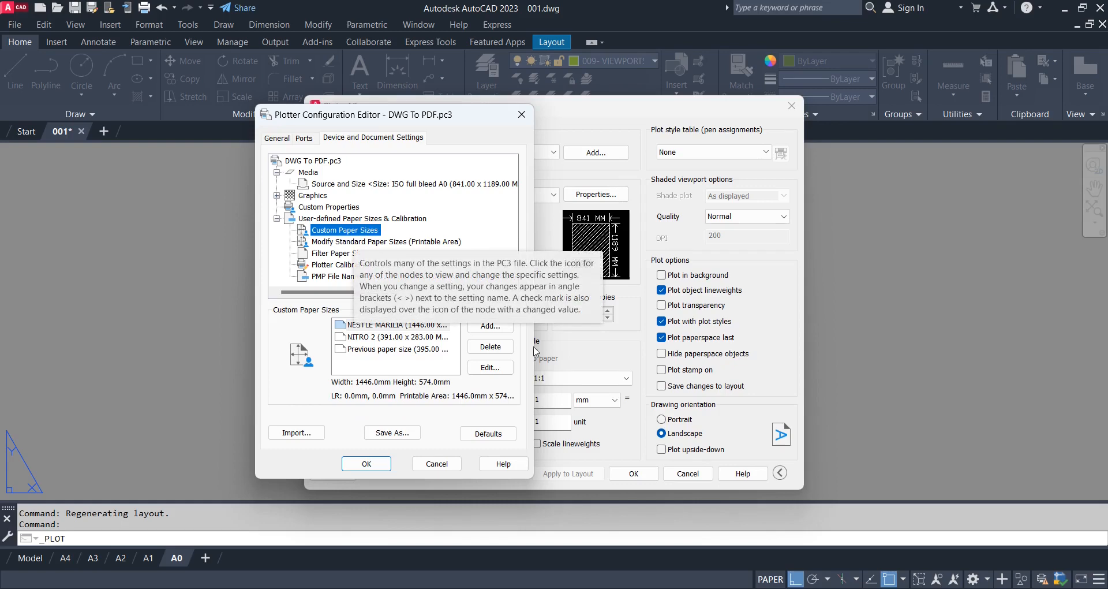
- Add a new custom paper size based on the existing ISO full bleed A0 (841.00 x 1189.00 MM) sheet
{"action": "left_click", "coordinate": [490, 325]}
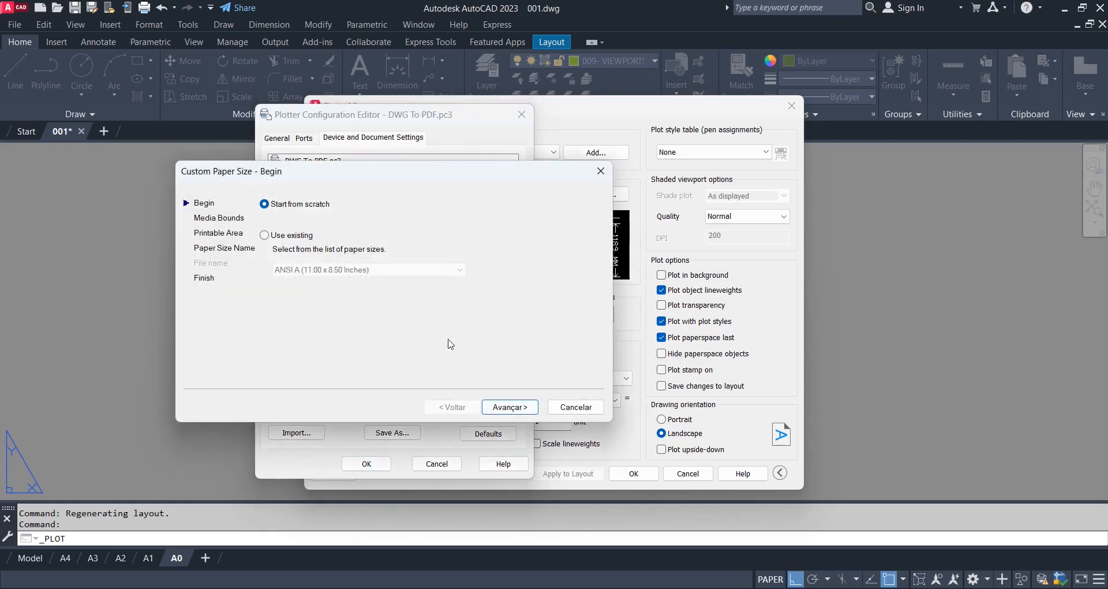
{"action": "left_click_drag", "start_coordinate": [352, 180], "coordinate": [423, 211]}
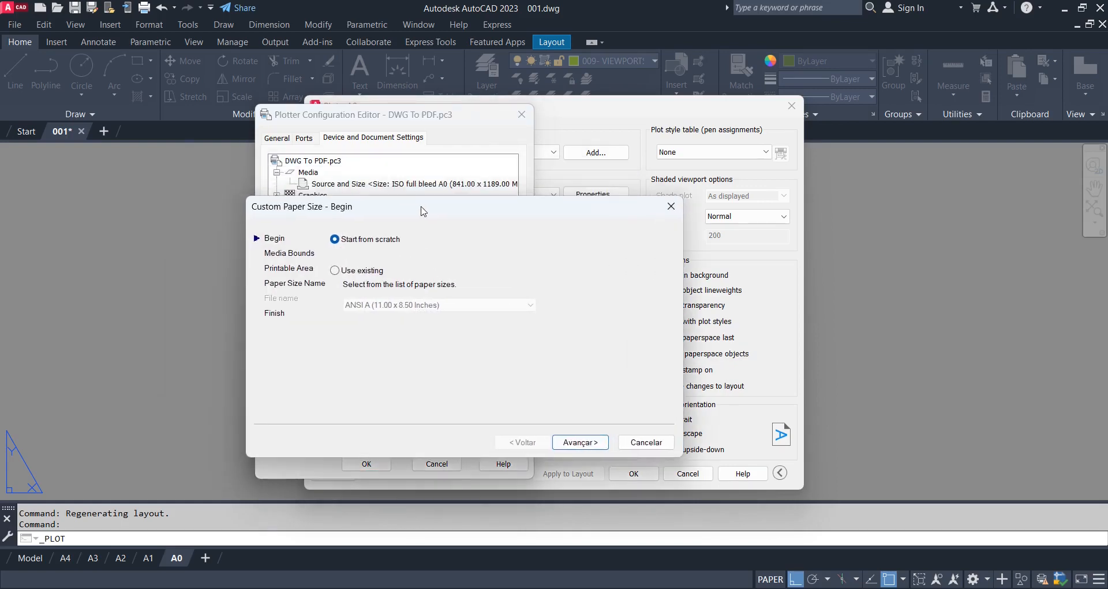
{"action": "left_click", "coordinate": [335, 272]}
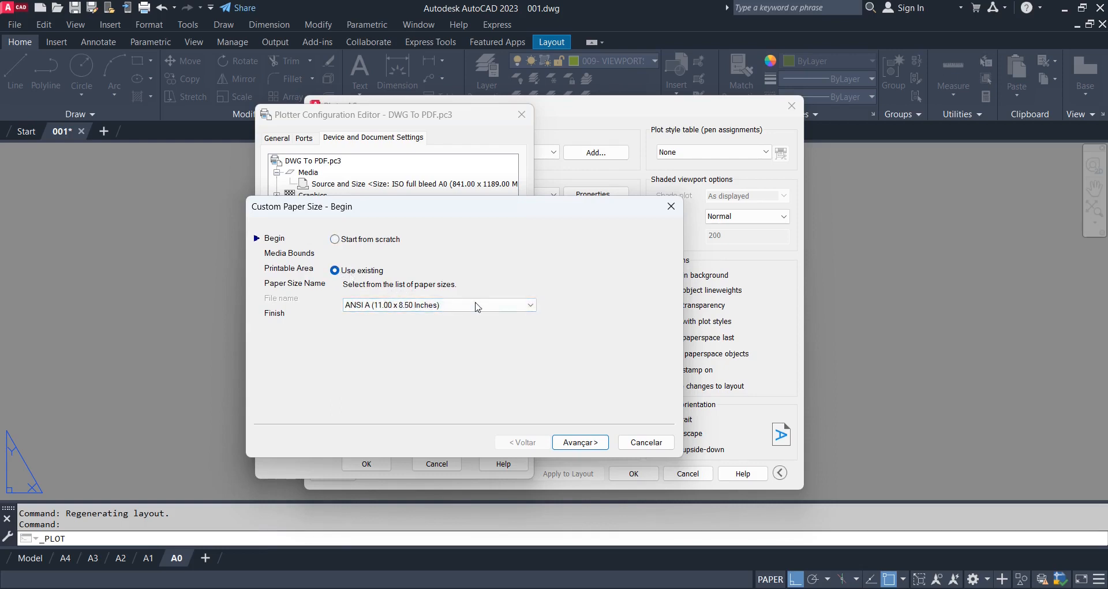
{"action": "left_click", "coordinate": [529, 305]}
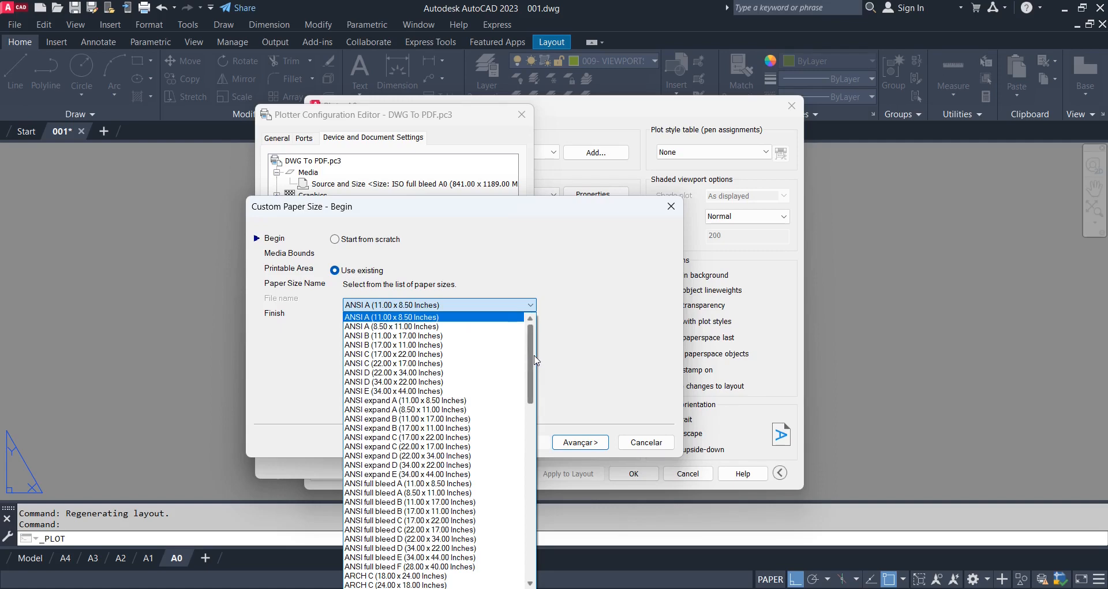
{"action": "left_click_drag", "start_coordinate": [533, 346], "coordinate": [552, 560]}
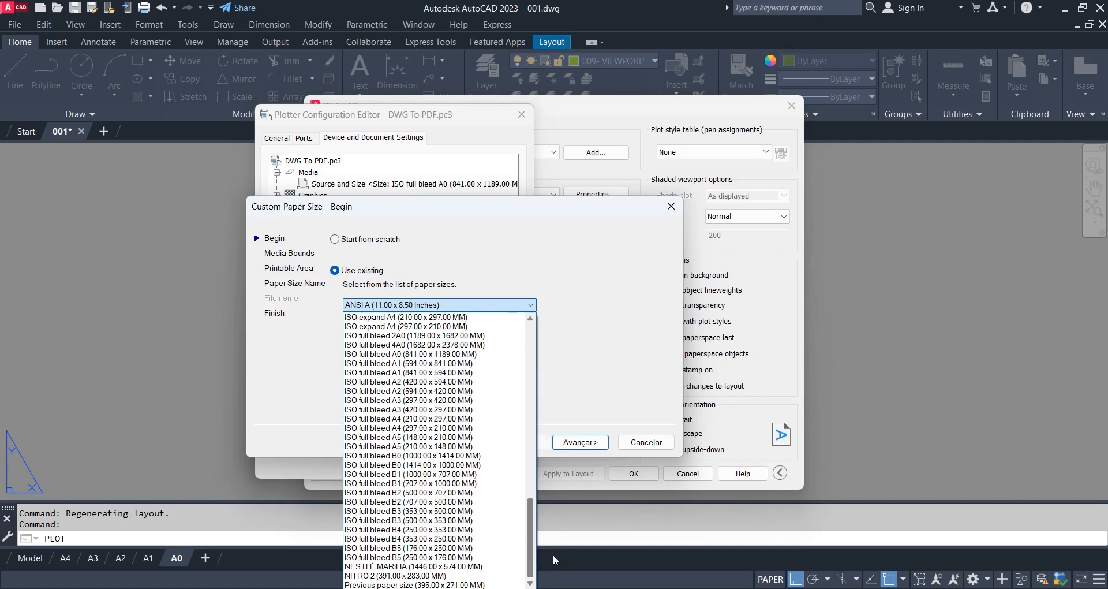
{"action": "left_click", "coordinate": [417, 354]}
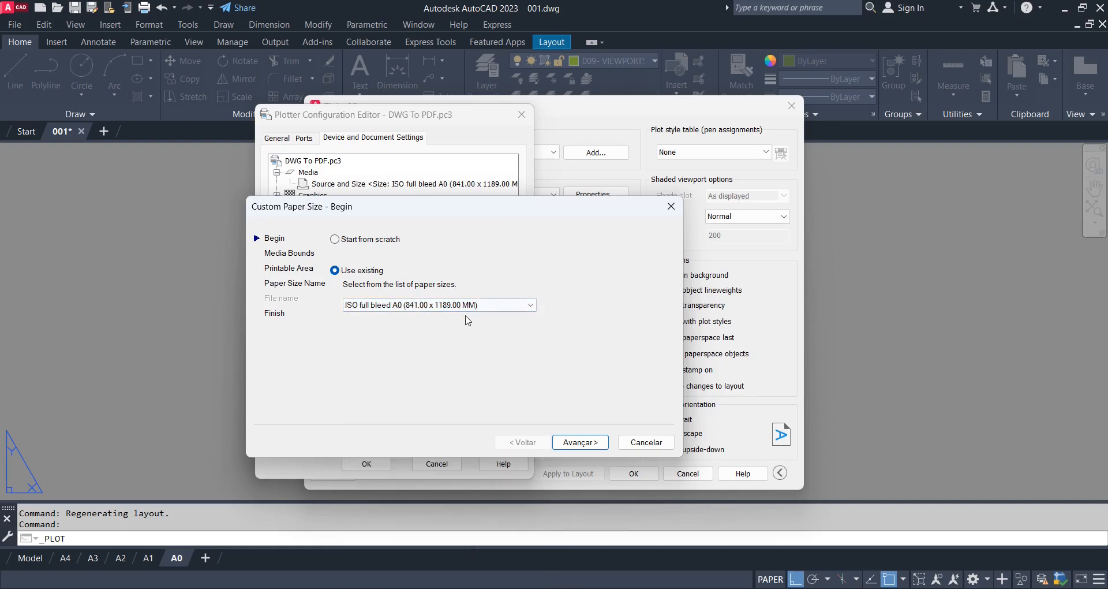
{"action": "left_click", "coordinate": [581, 443]}
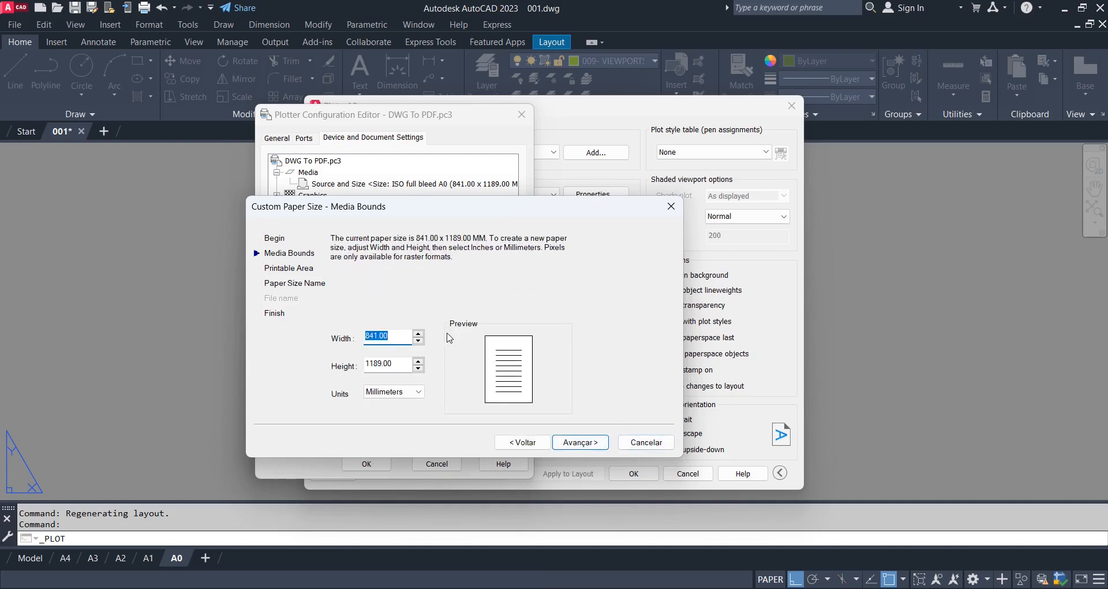
- Set the custom paper's width to 1689 mm and height to 841 mm, and accept the zero printable-area margins
{"action": "left_click_drag", "start_coordinate": [476, 215], "coordinate": [335, 205]}
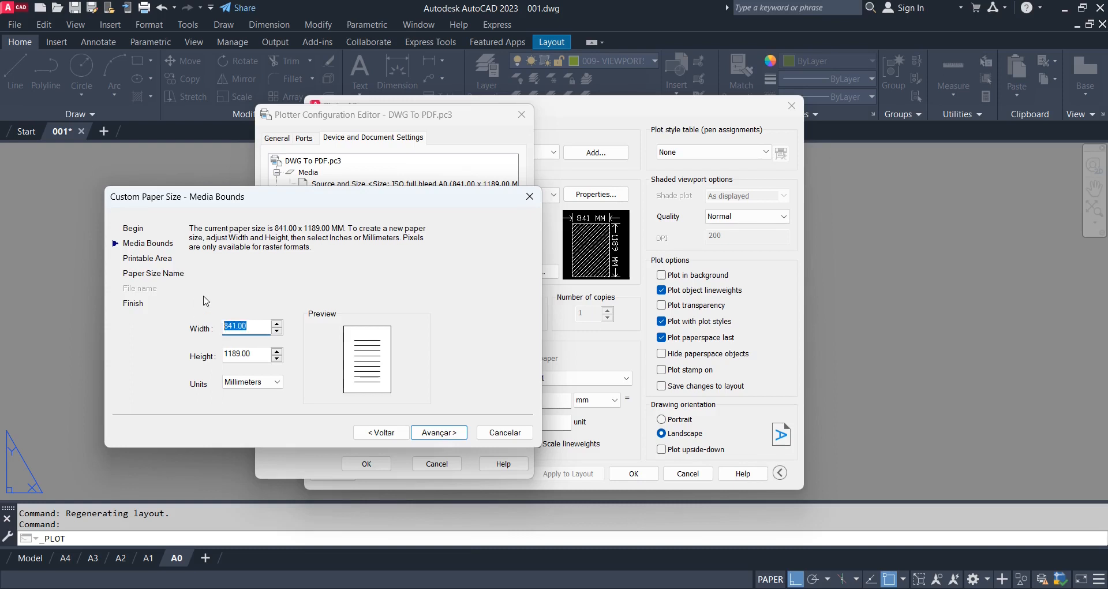
{"action": "left_click", "coordinate": [269, 350]}
{"action": "type", "text": "841.00"}
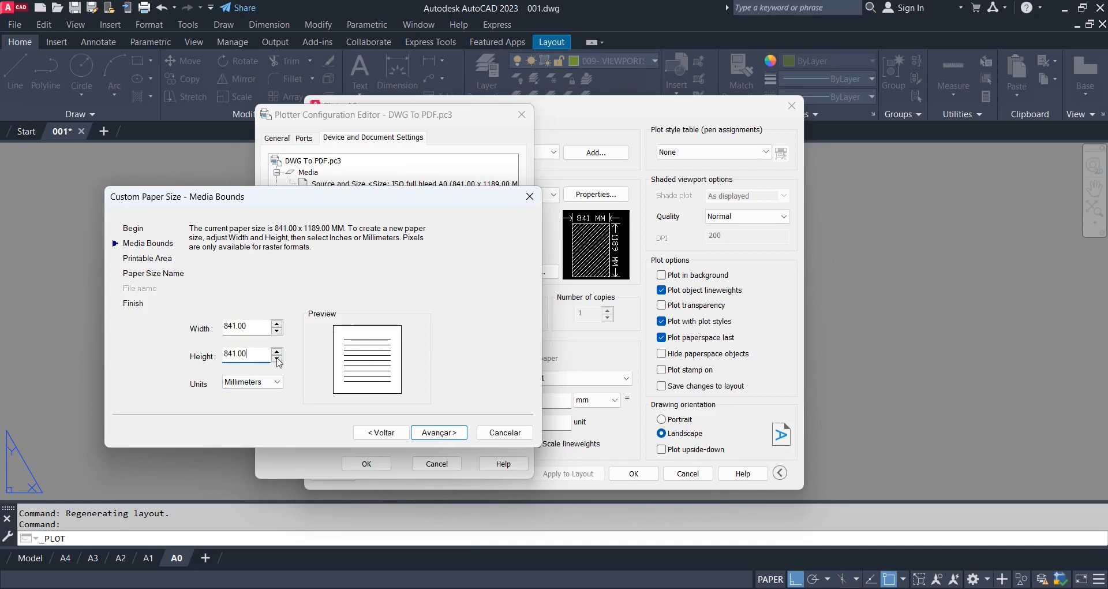
{"action": "left_click_drag", "start_coordinate": [251, 324], "coordinate": [213, 323]}
{"action": "left_click", "coordinate": [869, 539]}
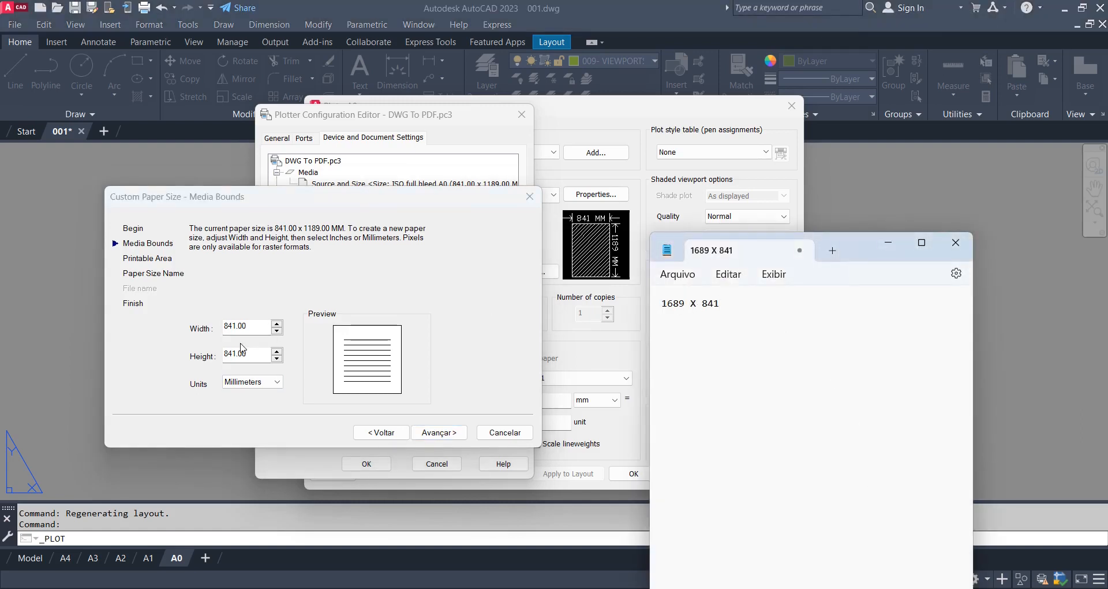
{"action": "key", "text": "alt+Tab"}
{"action": "type", "text": "168"}
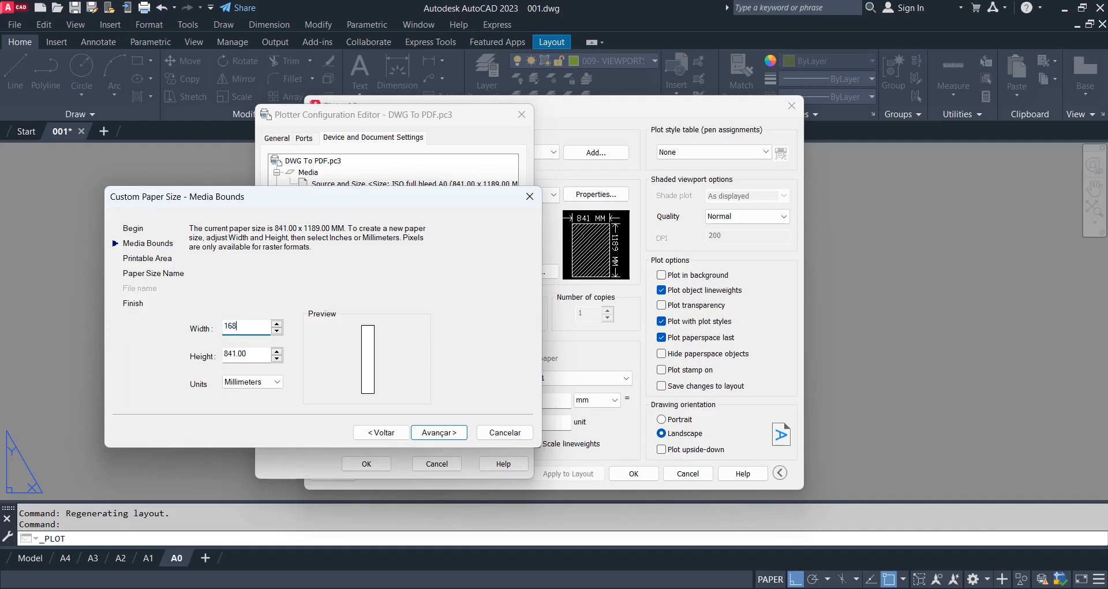
{"action": "type", "text": "9"}
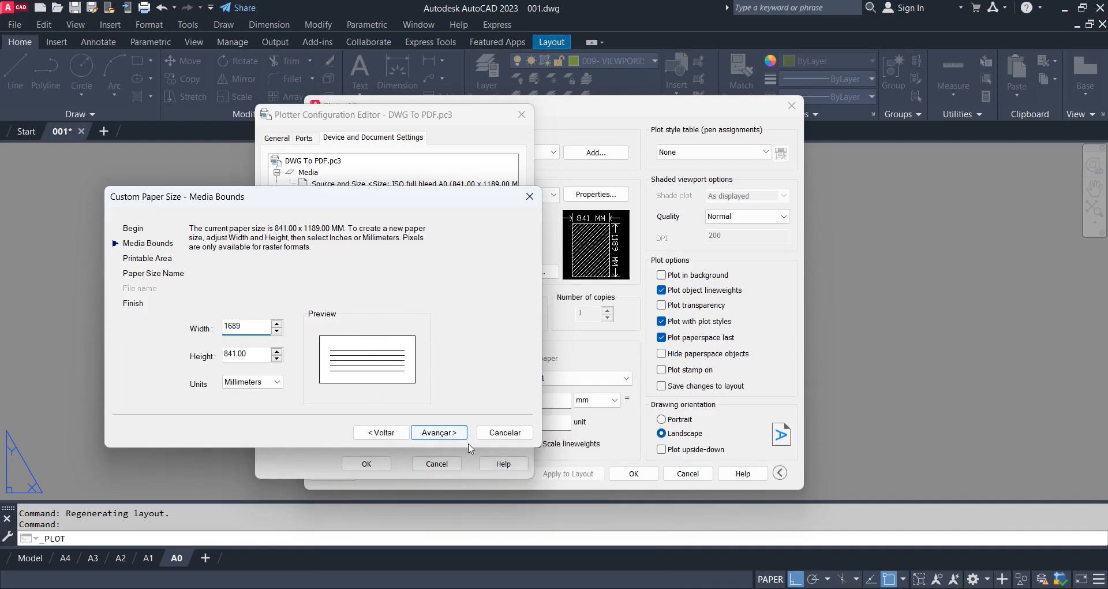
{"action": "left_click", "coordinate": [442, 434]}
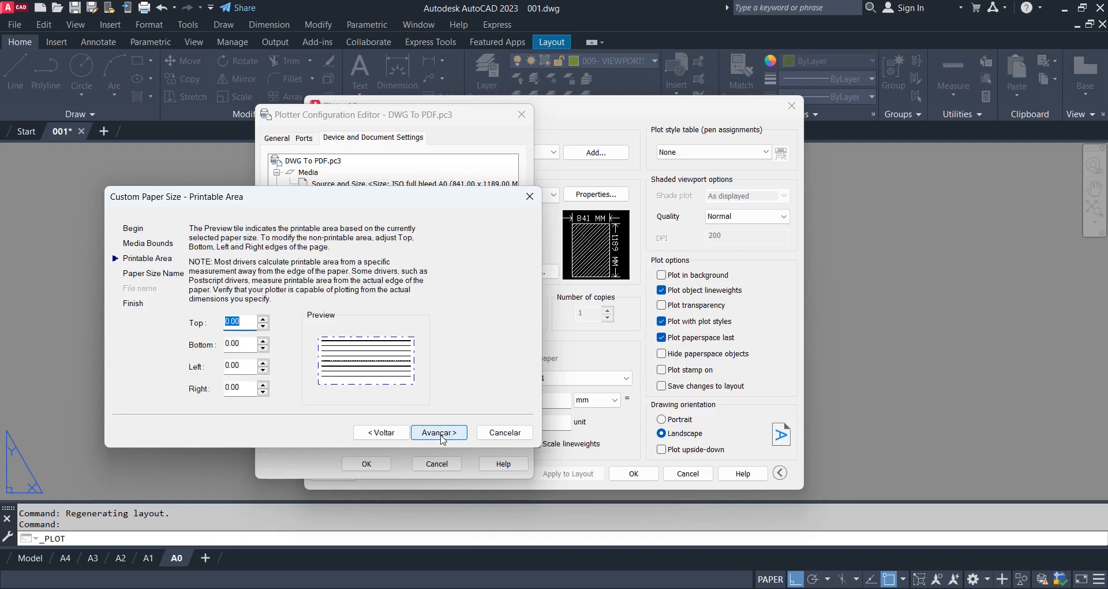
{"action": "left_click", "coordinate": [444, 437]}
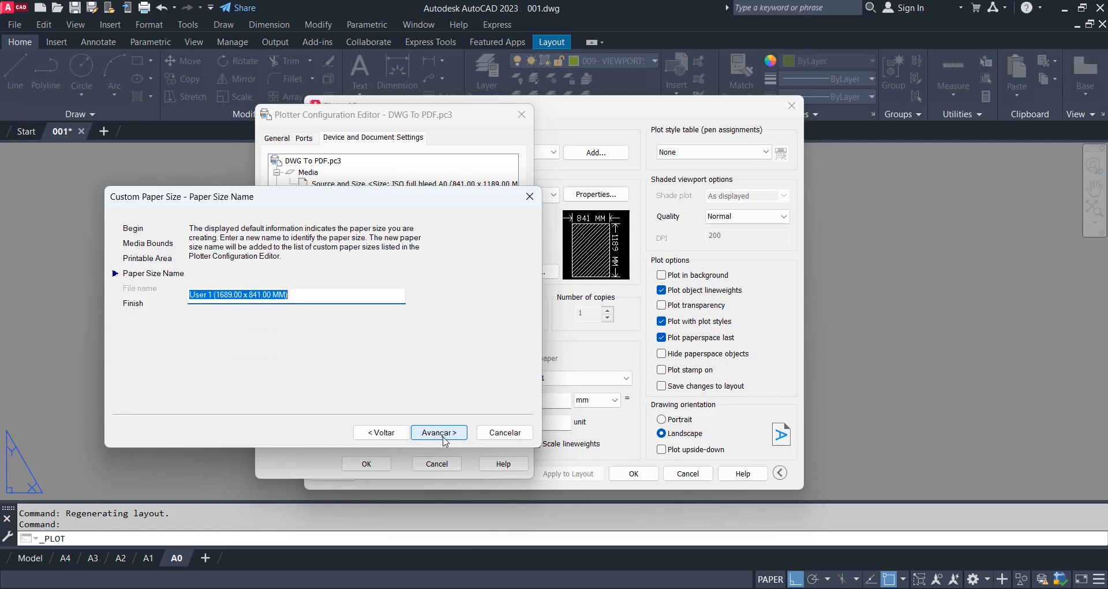
- Name the custom paper size "JJE ALONGADO (1689.00 x 841.00 MM)", finish creating it and accept the plotter configuration
{"action": "left_click", "coordinate": [214, 297]}
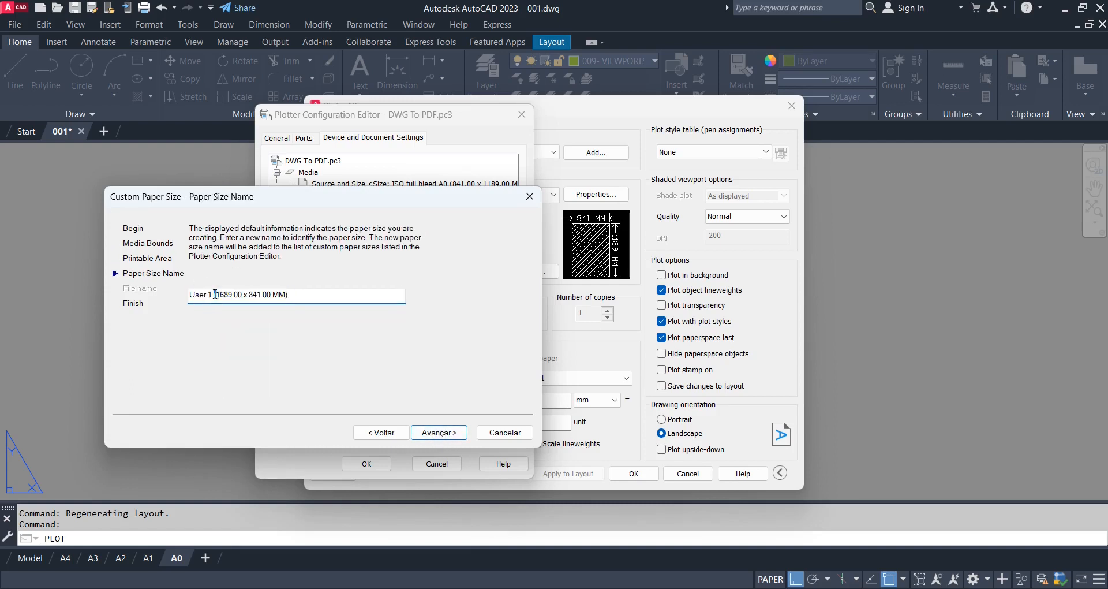
{"action": "left_click_drag", "start_coordinate": [212, 294], "coordinate": [179, 292]}
{"action": "type", "text": "JJE ALONGADO"}
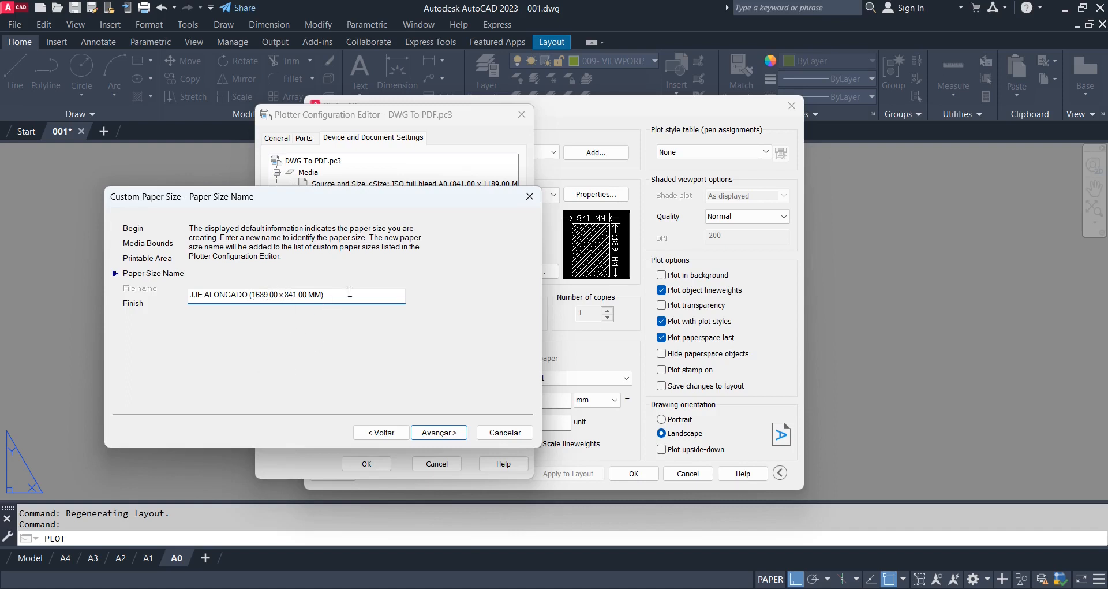
{"action": "left_click", "coordinate": [438, 432]}
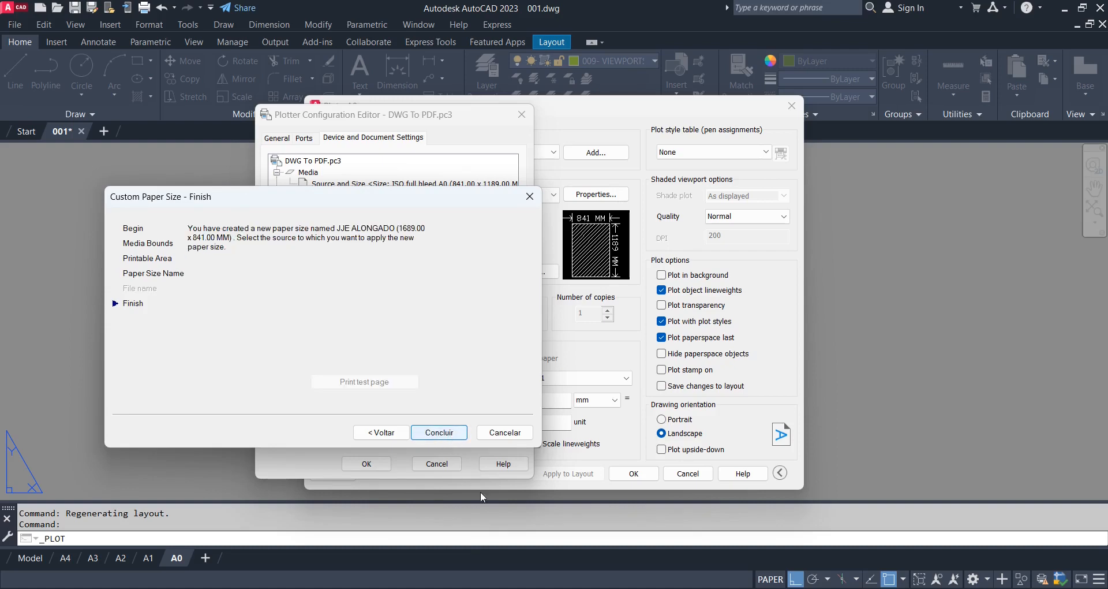
{"action": "left_click", "coordinate": [439, 434]}
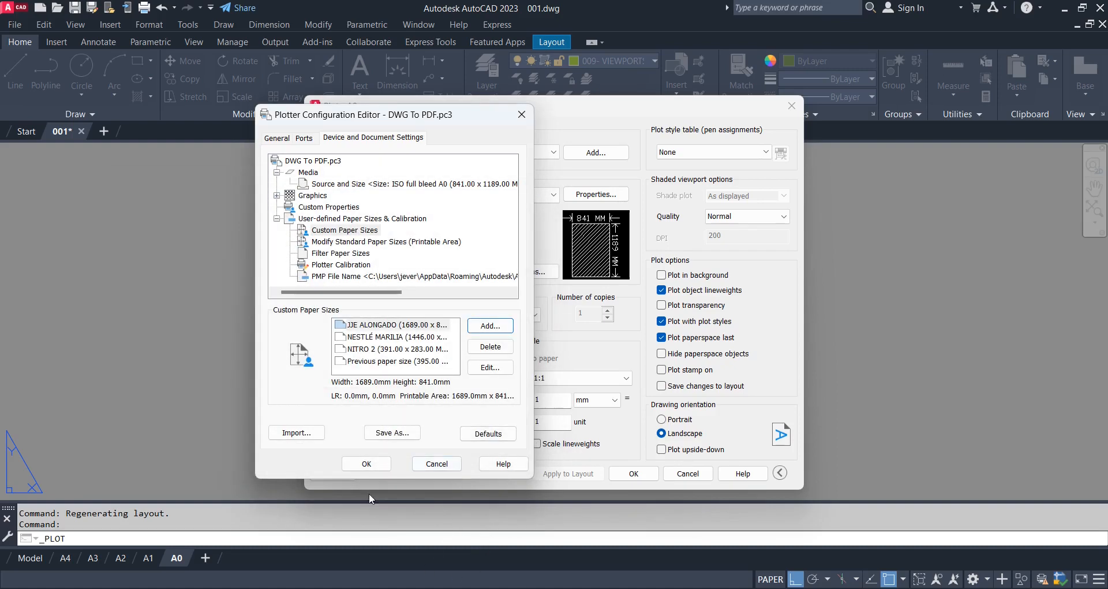
{"action": "left_click", "coordinate": [366, 464]}
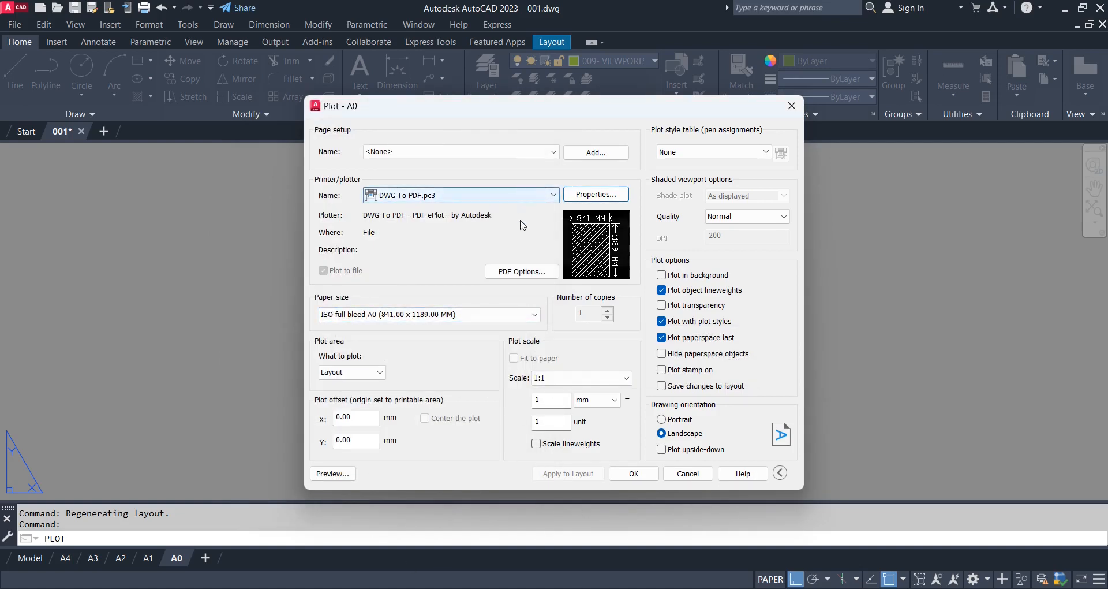
- Select JJE ALONGADO (1689.00 x 841.00 MM) as the paper size for the A0 layout plot
{"action": "left_click", "coordinate": [341, 314]}
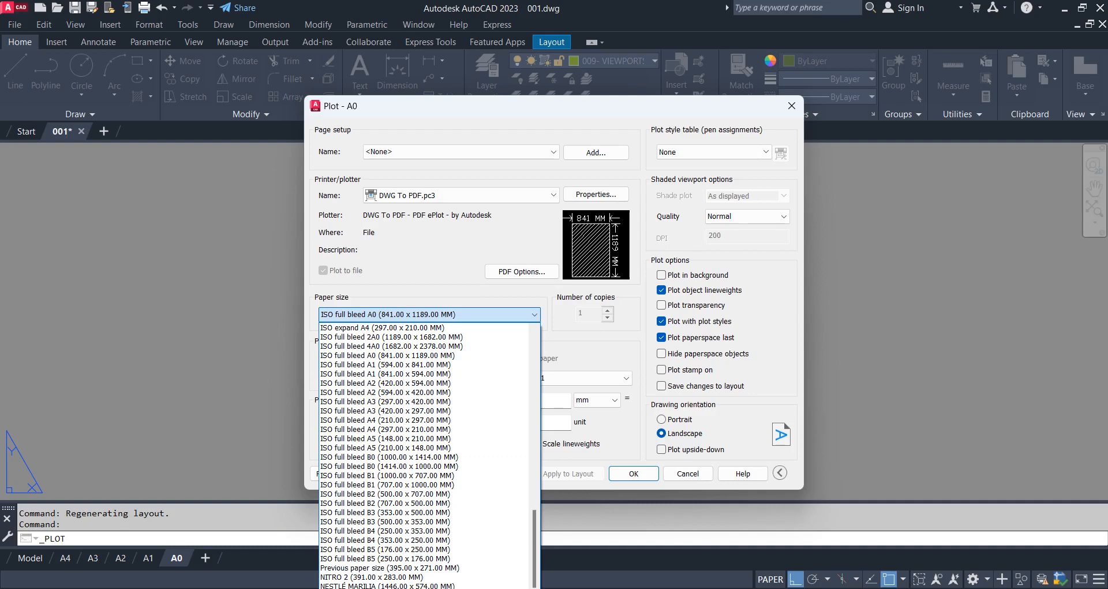
{"action": "left_click_drag", "start_coordinate": [569, 110], "coordinate": [513, 60]}
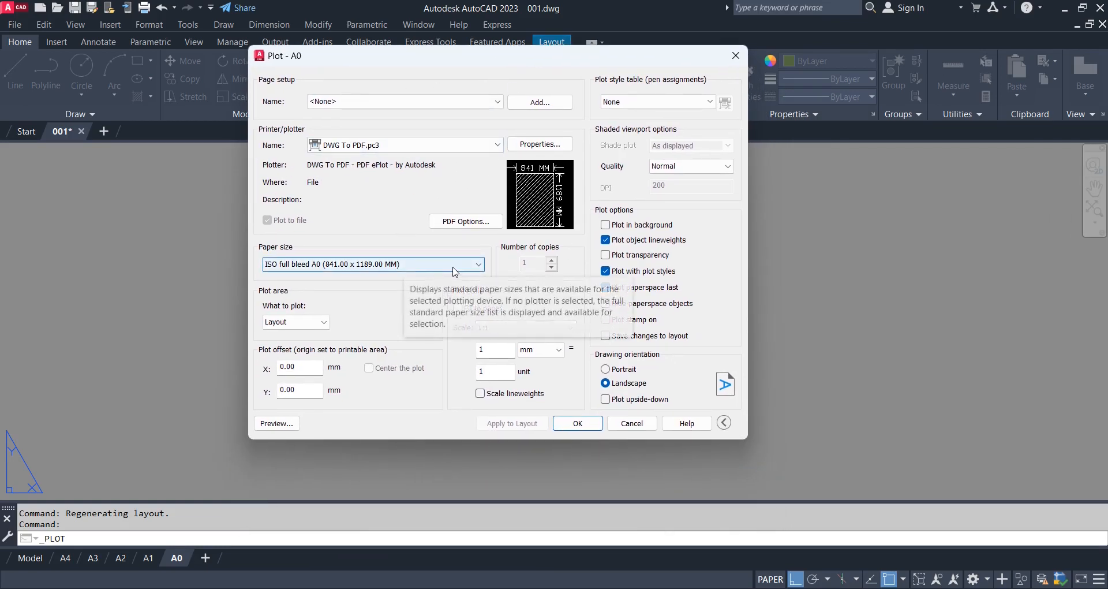
{"action": "left_click", "coordinate": [479, 263]}
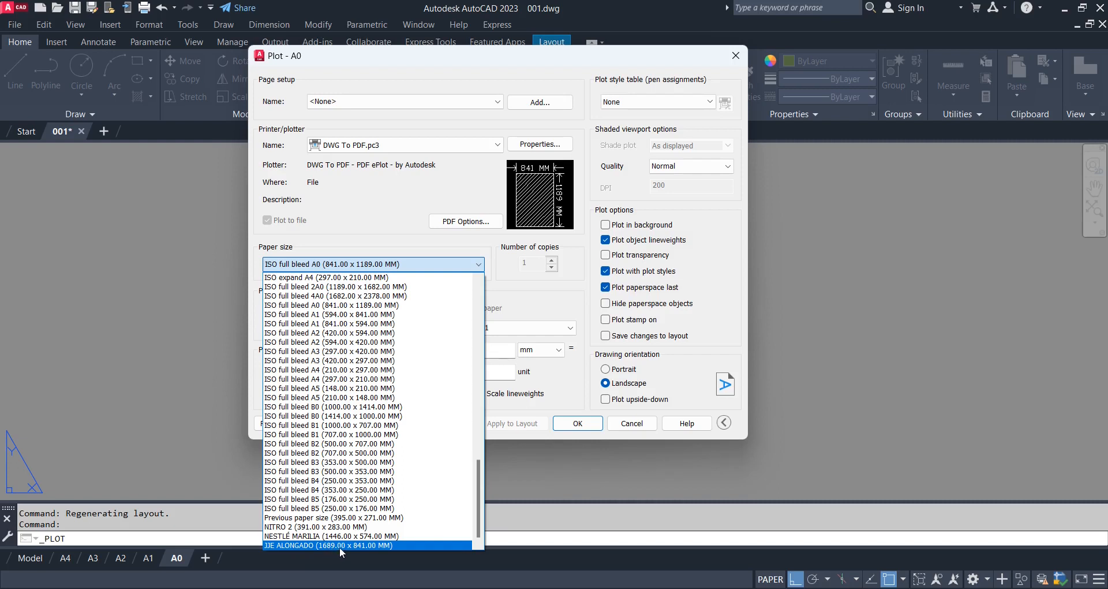
{"action": "left_click", "coordinate": [358, 545]}
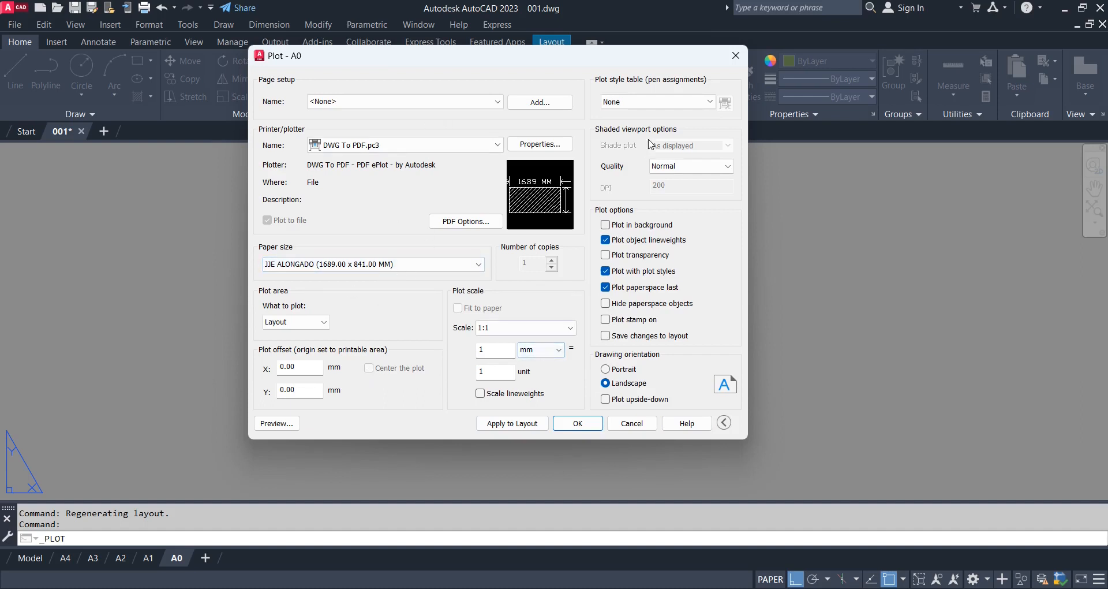
- Assign the monochrome.ctb plot style table and set the plot area to Extents
{"action": "left_click", "coordinate": [660, 101]}
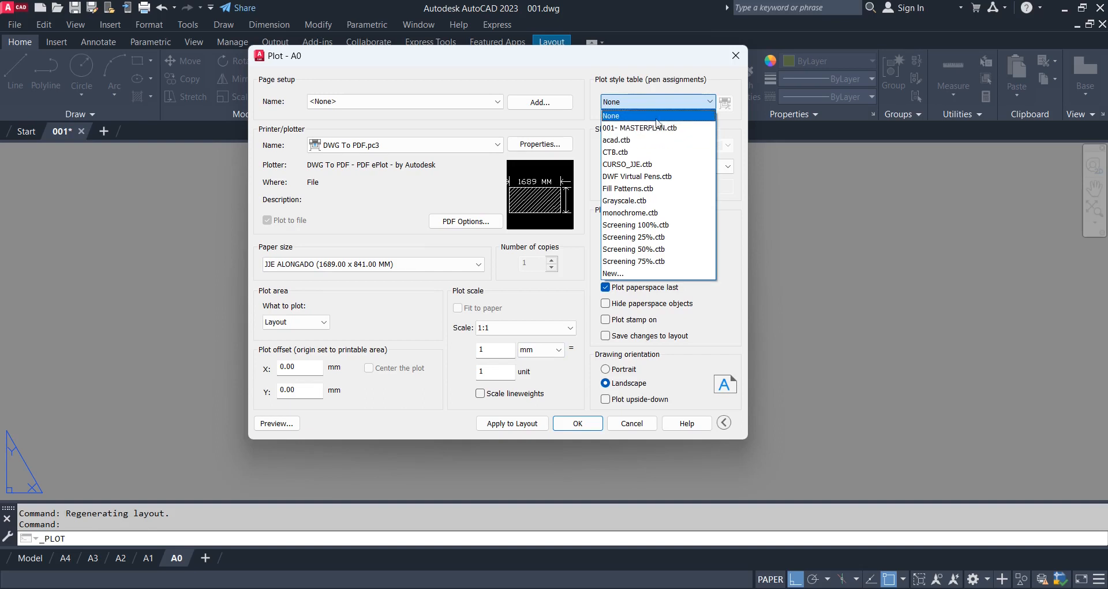
{"action": "left_click", "coordinate": [645, 213]}
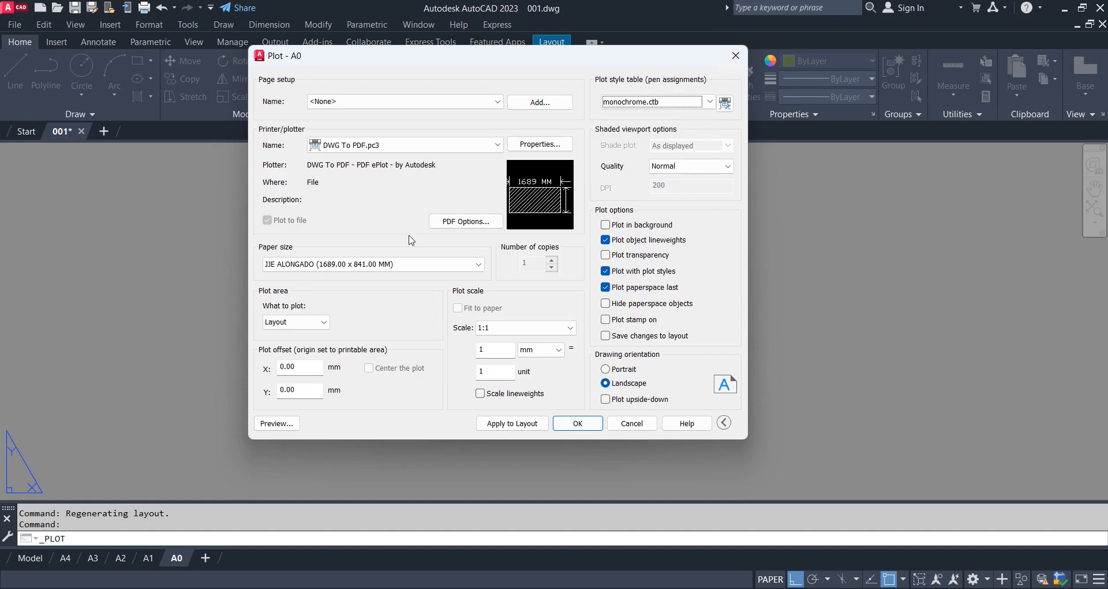
{"action": "left_click_drag", "start_coordinate": [500, 51], "coordinate": [451, 58]}
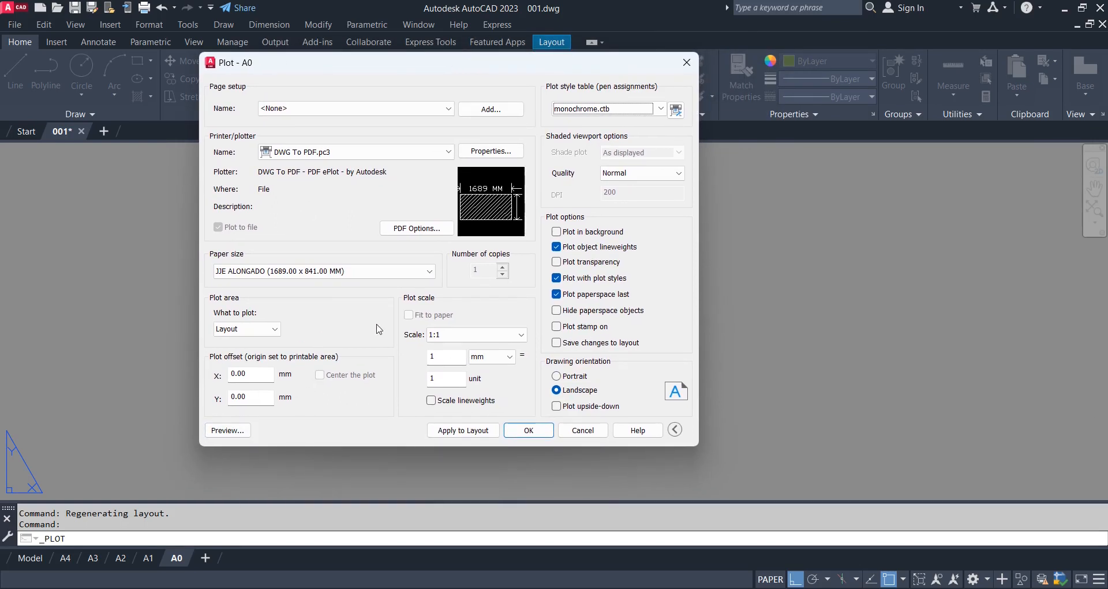
{"action": "left_click", "coordinate": [247, 328]}
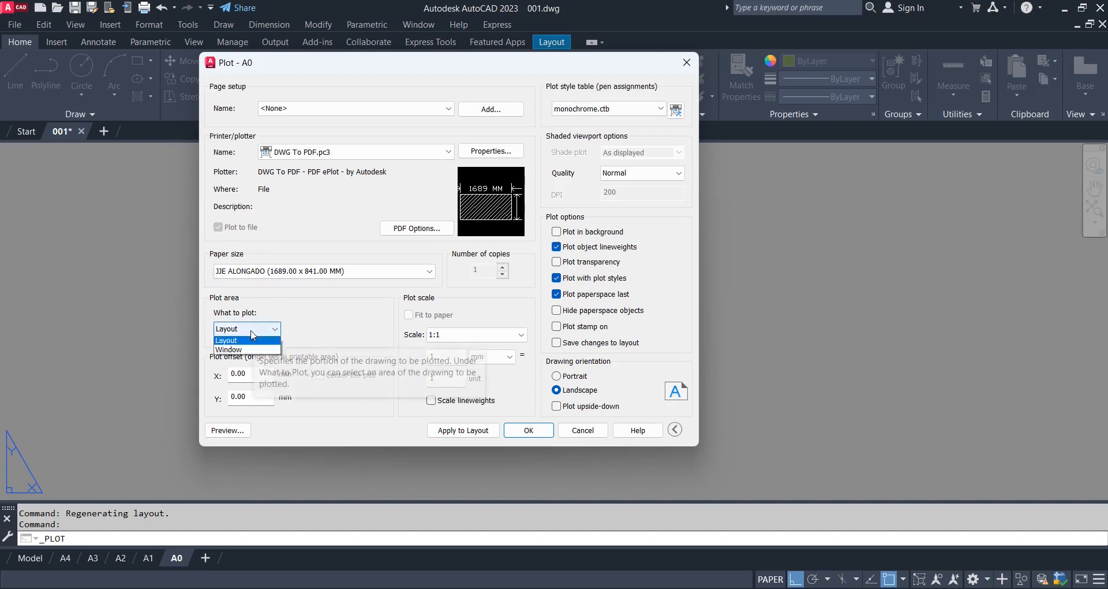
{"action": "left_click", "coordinate": [242, 351]}
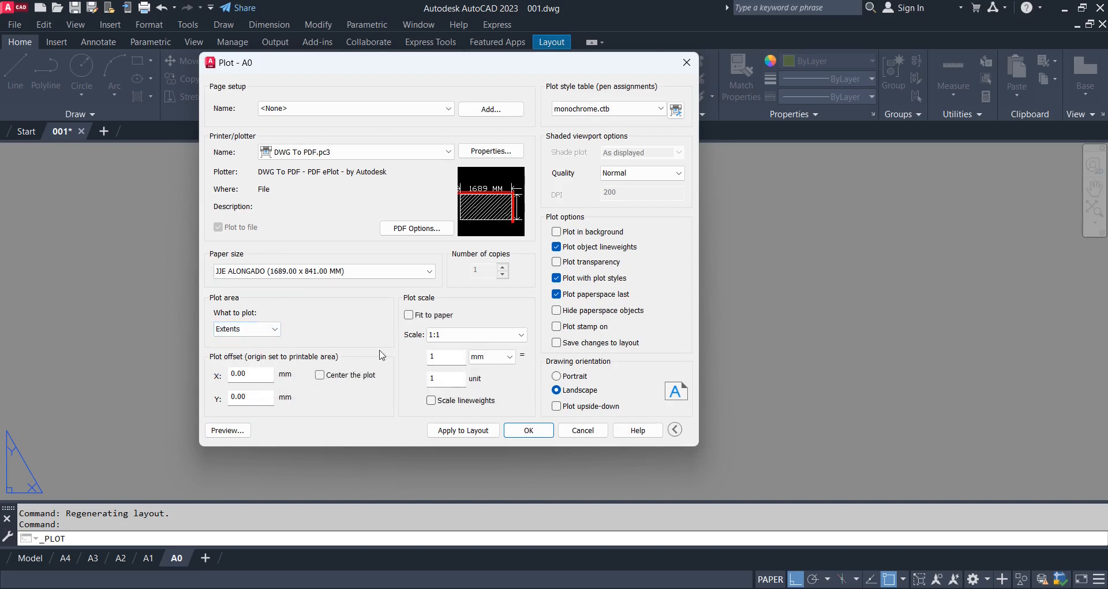
- Centre the plot and fit it to the paper, and check the full preview of the elongated sheet
{"action": "left_click", "coordinate": [320, 375]}
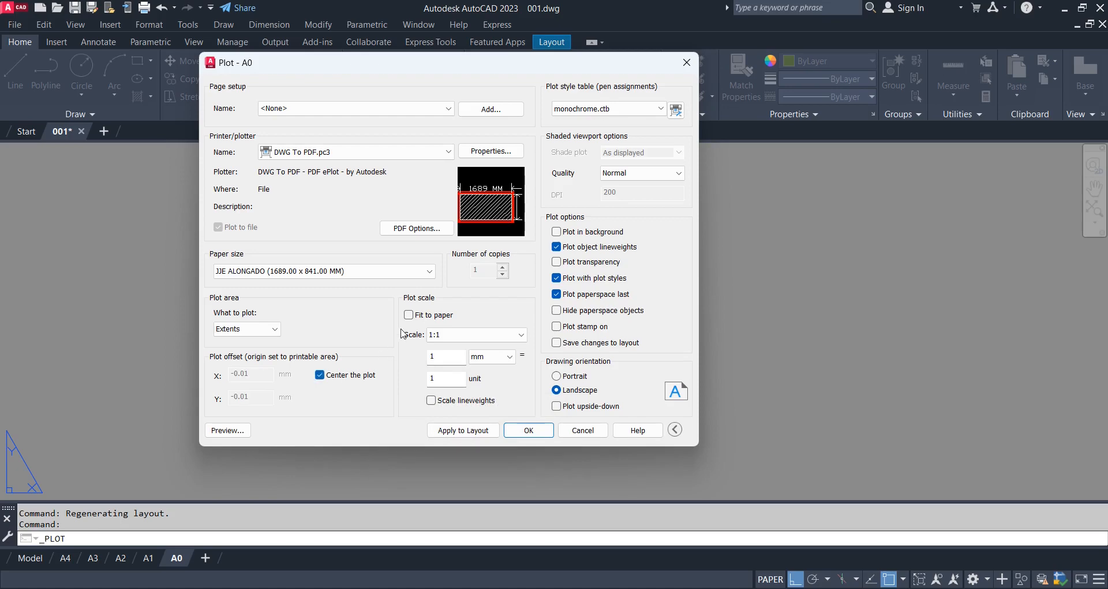
{"action": "left_click", "coordinate": [409, 315]}
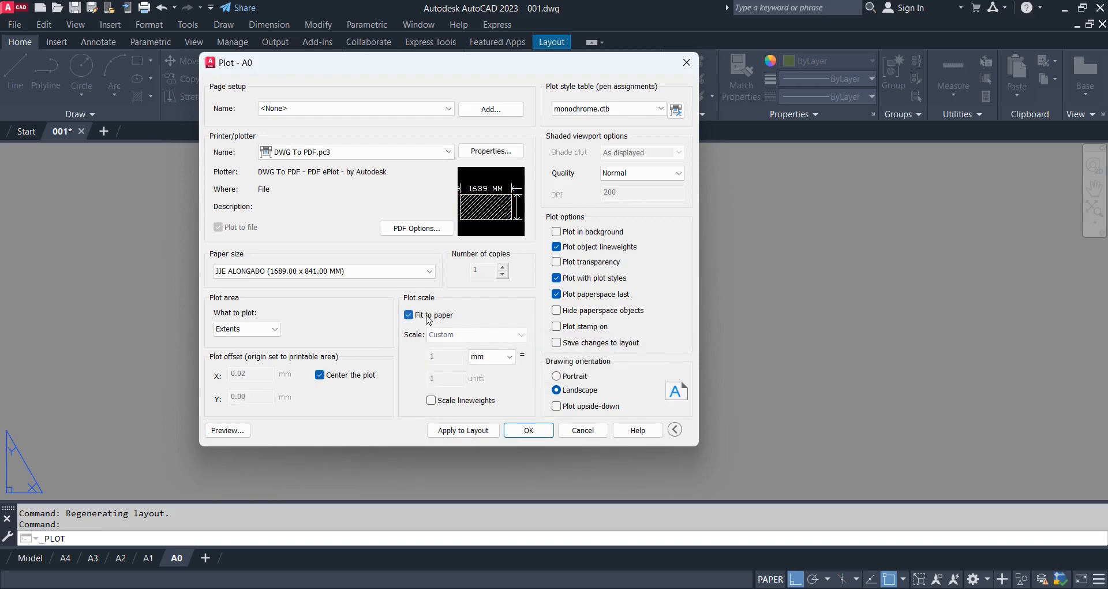
{"action": "left_click", "coordinate": [229, 431]}
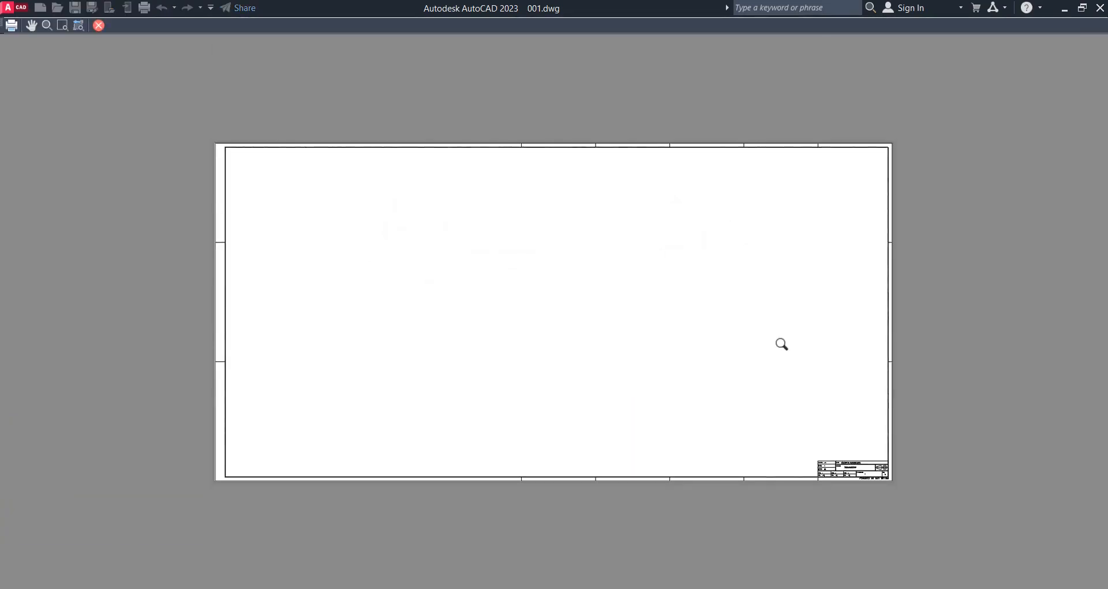
{"action": "scroll", "coordinate": [283, 171], "scroll_direction": "up", "scroll_amount": 3}
{"action": "scroll", "coordinate": [150, 161], "scroll_direction": "down", "scroll_amount": 3}
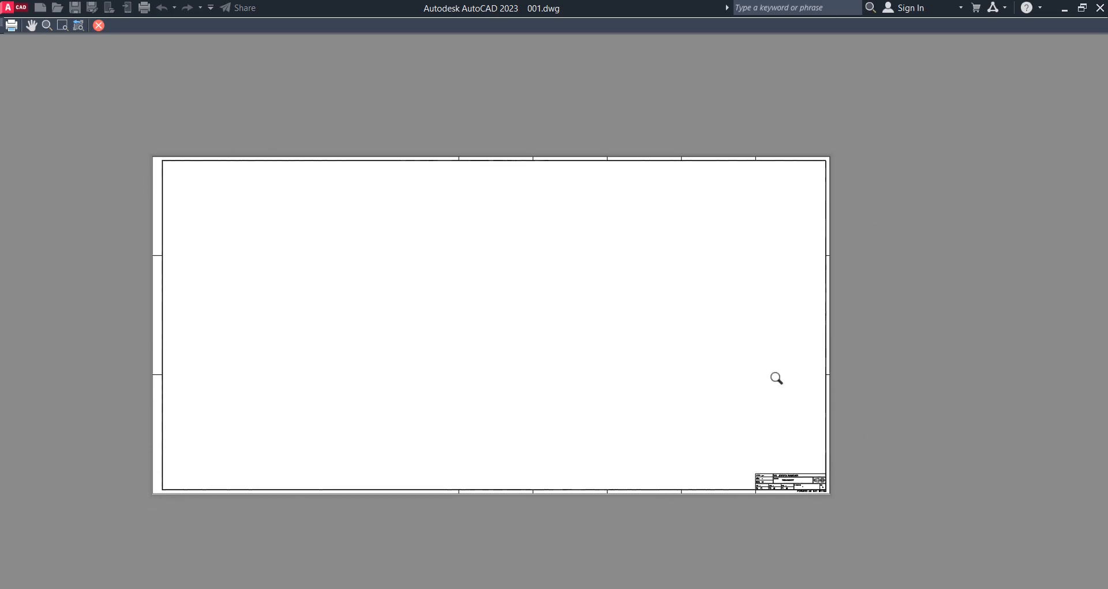
- Plot the previewed sheet to a PDF named ALONGADO in the Downloads folder
{"action": "right_click", "coordinate": [423, 211]}
{"action": "left_click", "coordinate": [477, 239]}
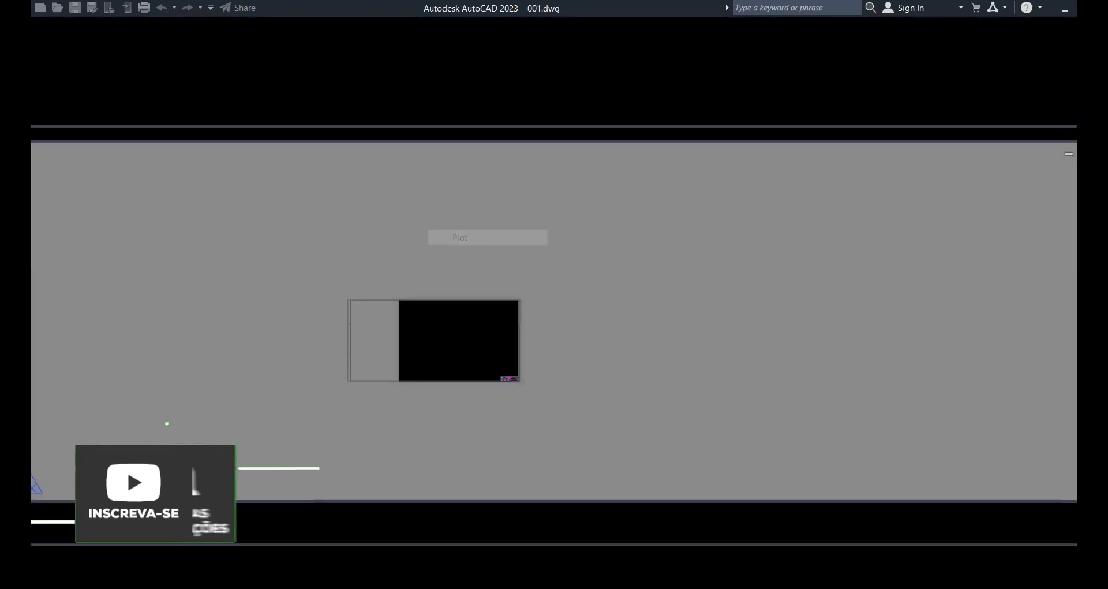
{"action": "left_click", "coordinate": [322, 257]}
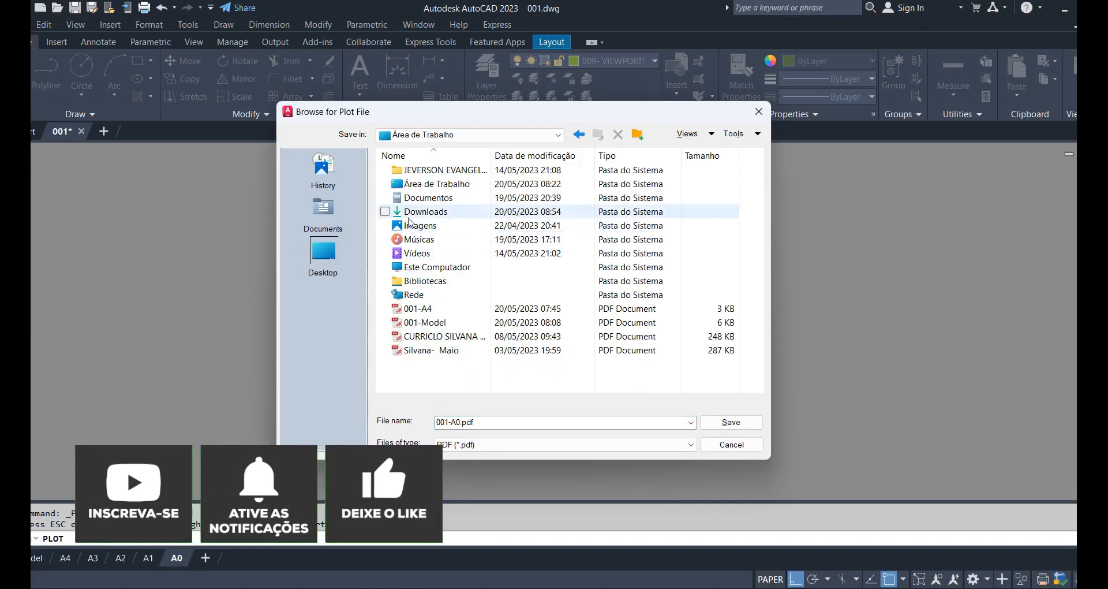
{"action": "double_click", "coordinate": [412, 213]}
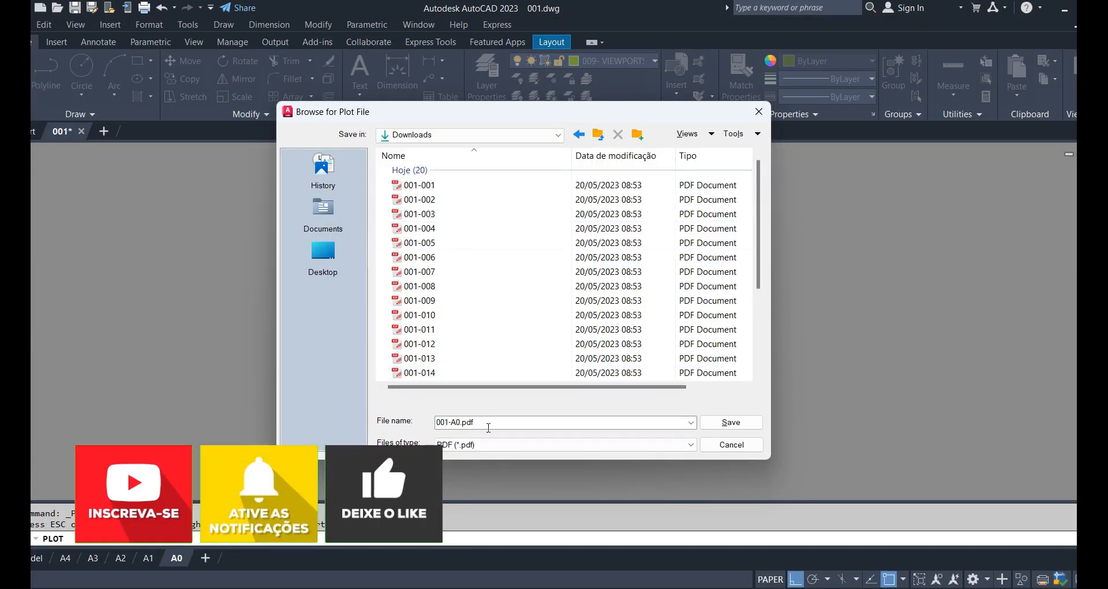
{"action": "left_click", "coordinate": [487, 425]}
{"action": "type", "text": "ALONGADO"}
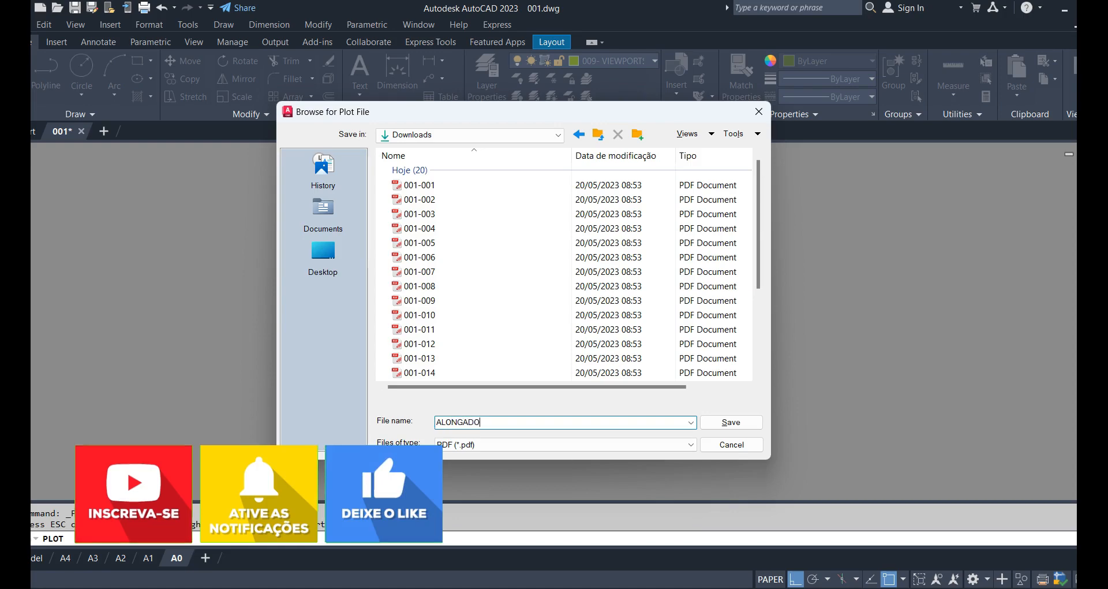
{"action": "left_click", "coordinate": [731, 423]}
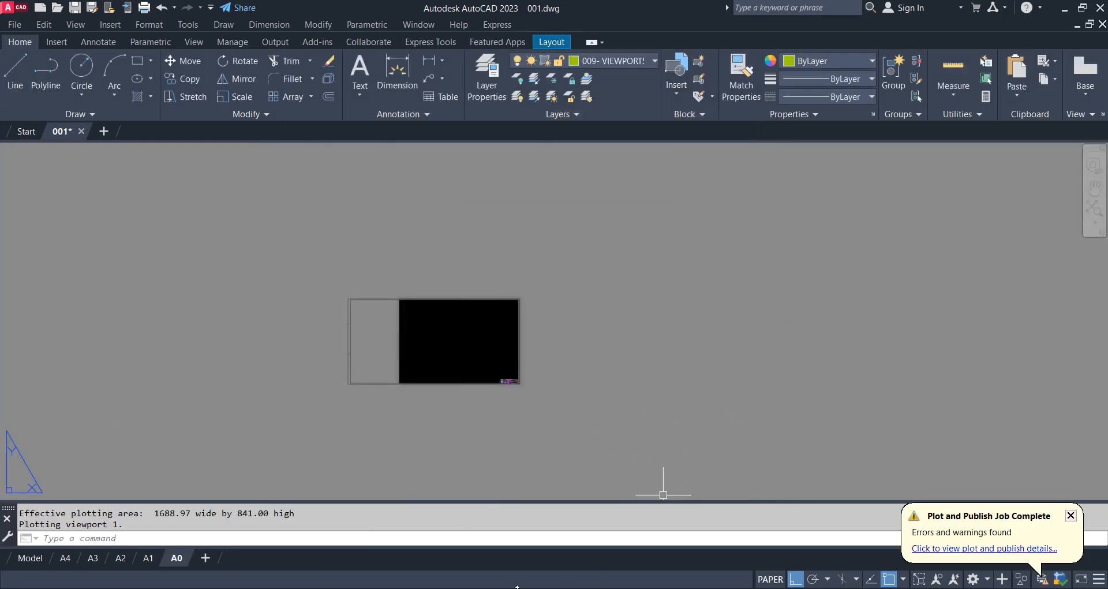
- Switch to File Explorer, open ALONGADO from Downloads in the PDF viewer to check its page size, close it and return to AutoCAD
{"action": "left_click", "coordinate": [445, 554]}
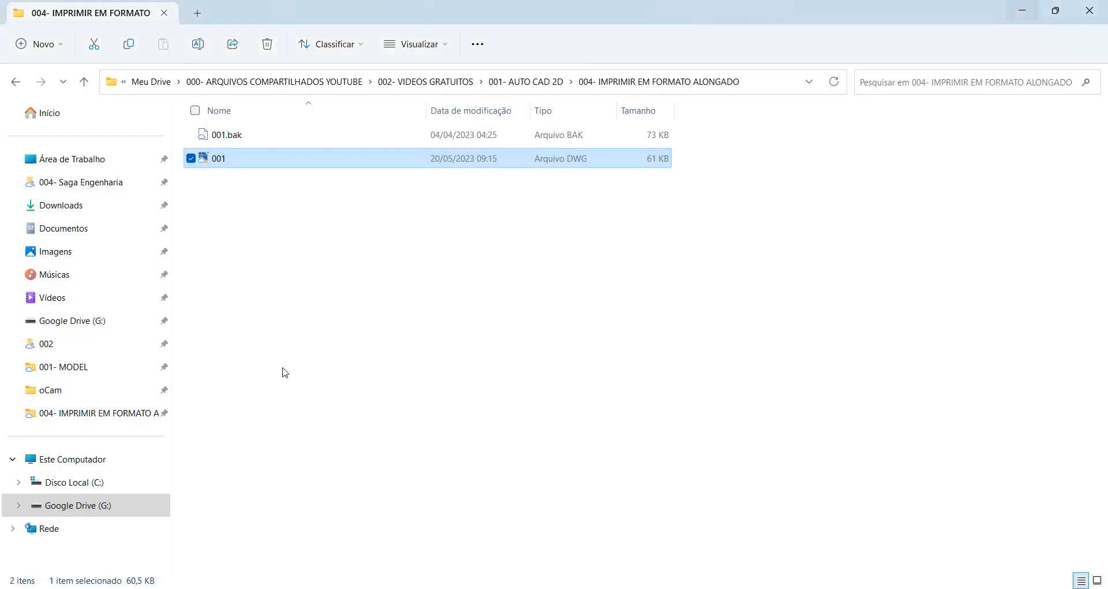
{"action": "left_click", "coordinate": [52, 206]}
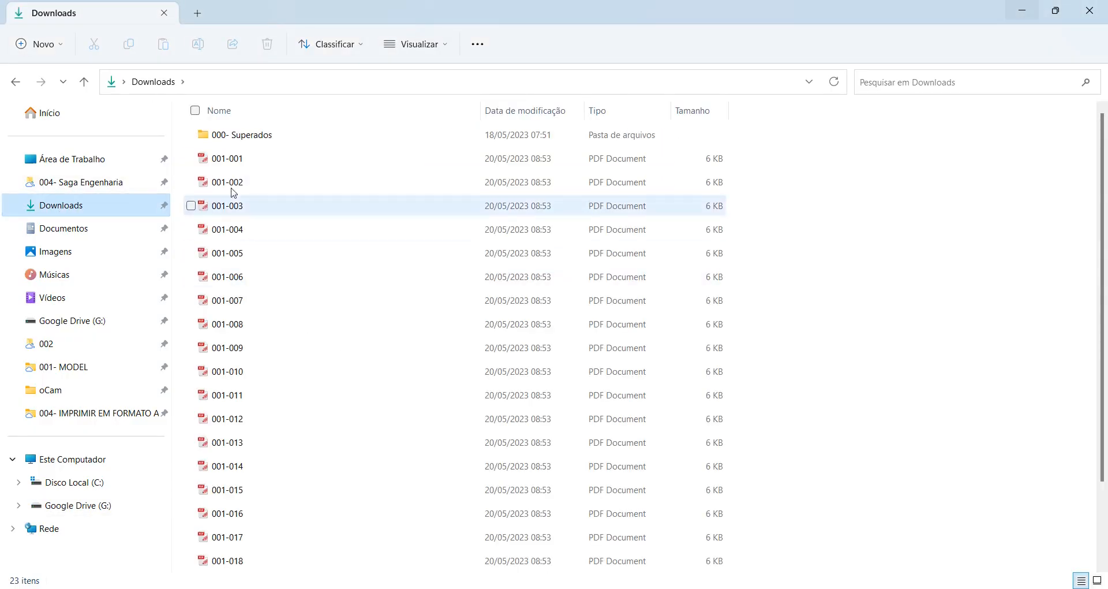
{"action": "scroll", "coordinate": [287, 346], "scroll_direction": "down", "scroll_amount": 2}
{"action": "double_click", "coordinate": [243, 541]}
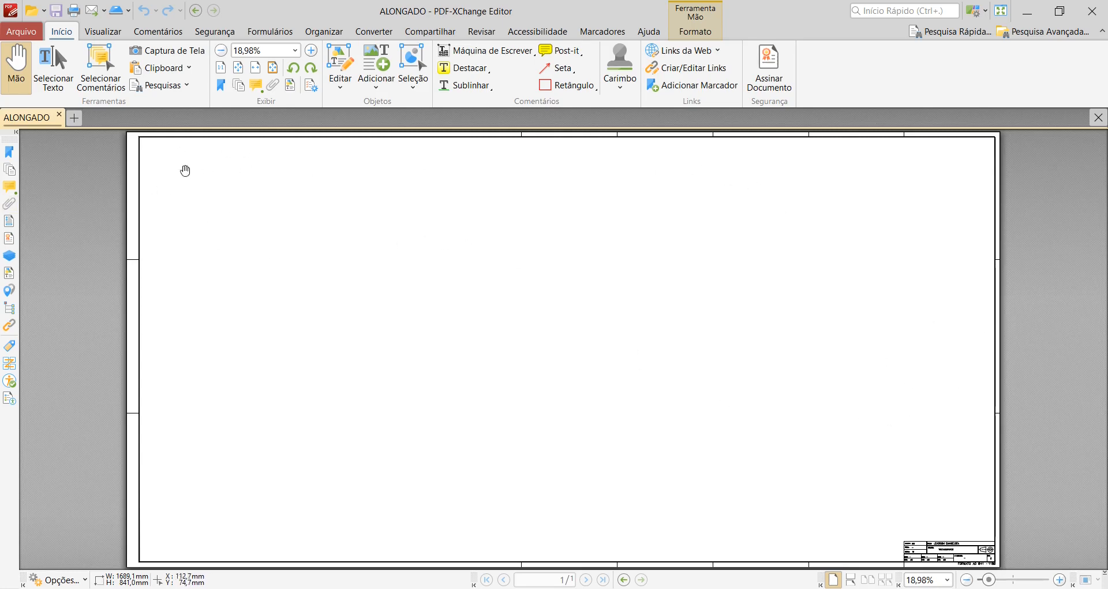
{"action": "scroll", "coordinate": [489, 260], "scroll_direction": "down", "scroll_amount": 1, "text": "ctrl"}
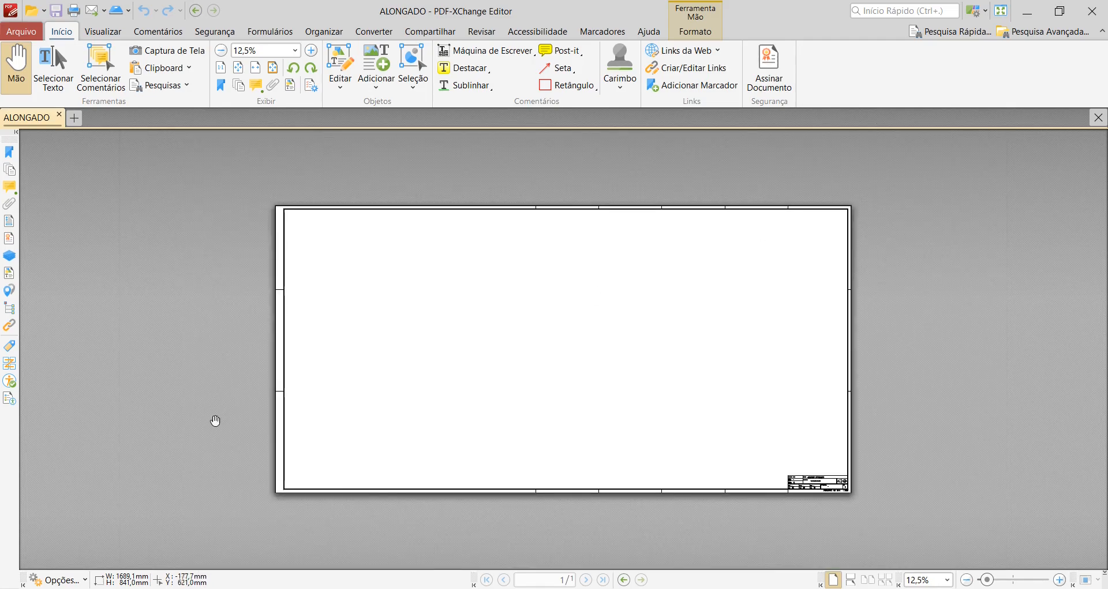
{"action": "left_click", "coordinate": [1092, 11]}
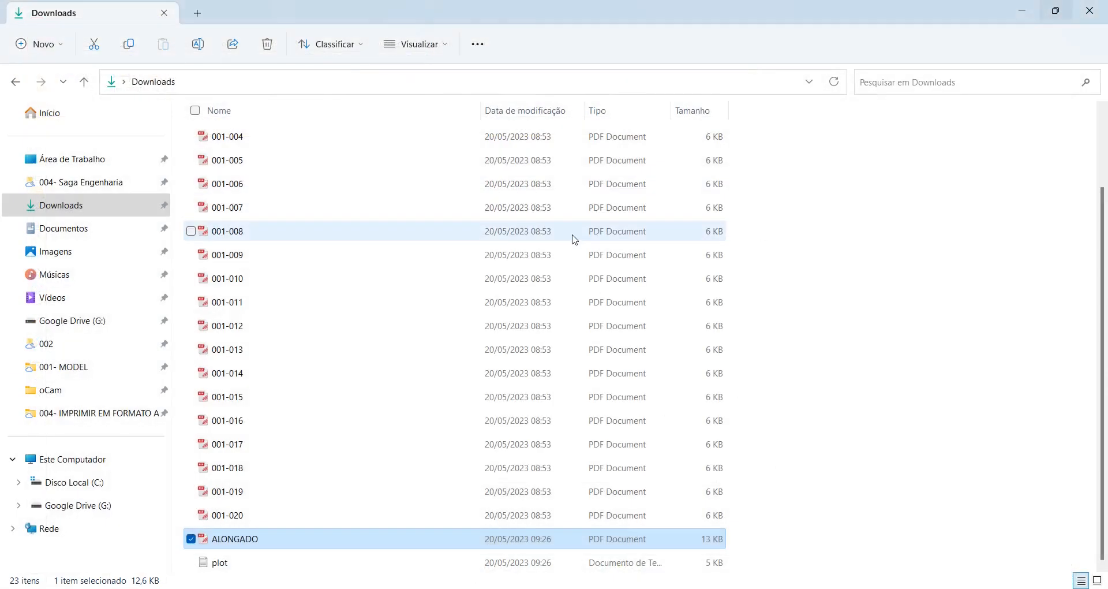
{"action": "left_click", "coordinate": [1024, 11]}
- Start another plot of the A0 layout with the plot area set to Extents, centred and fitted to the paper
{"action": "scroll", "coordinate": [398, 328], "scroll_direction": "up", "scroll_amount": 2}
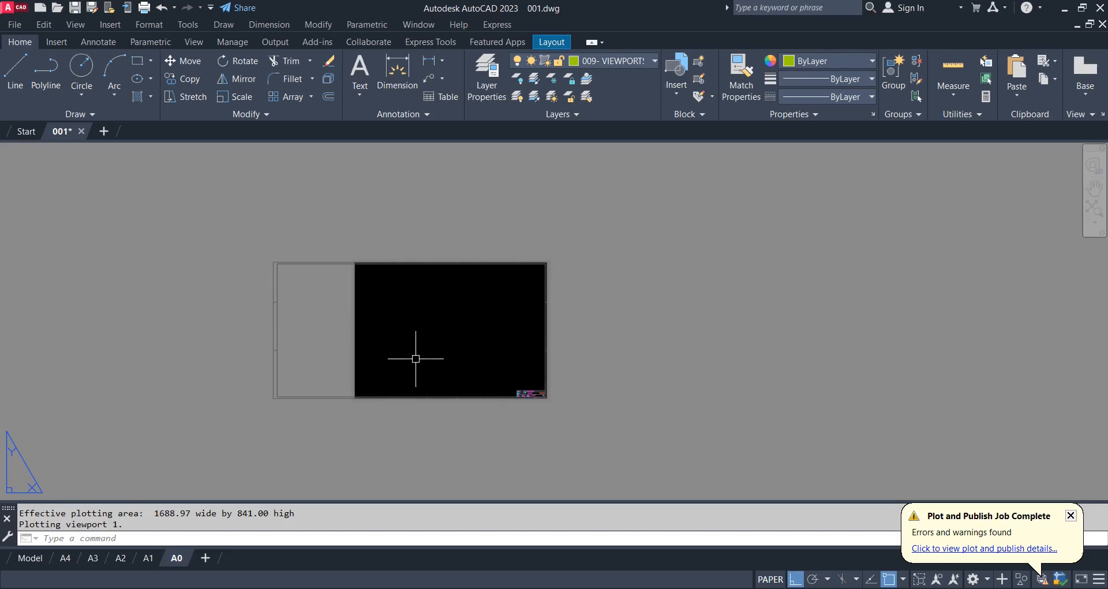
{"action": "left_click", "coordinate": [144, 7]}
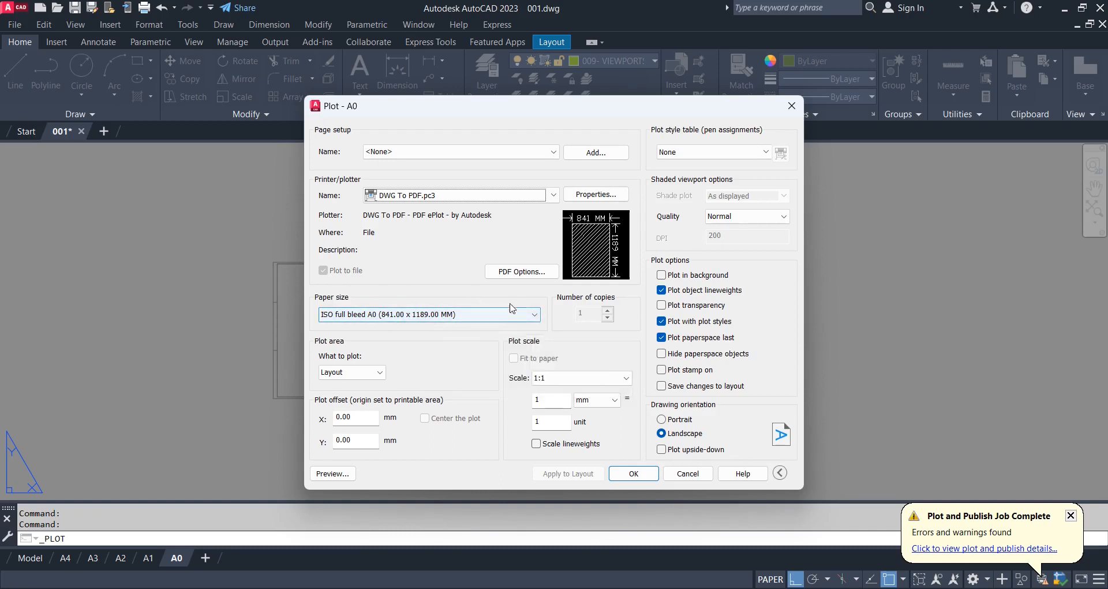
{"action": "left_click", "coordinate": [364, 372]}
{"action": "left_click", "coordinate": [345, 394]}
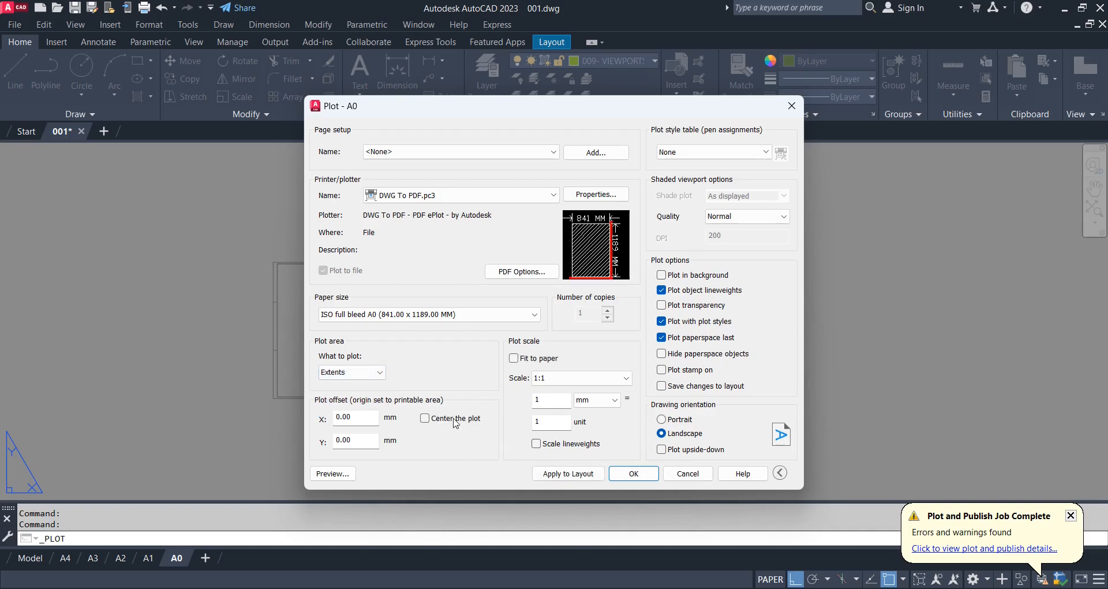
{"action": "left_click", "coordinate": [434, 420]}
{"action": "left_click", "coordinate": [520, 359]}
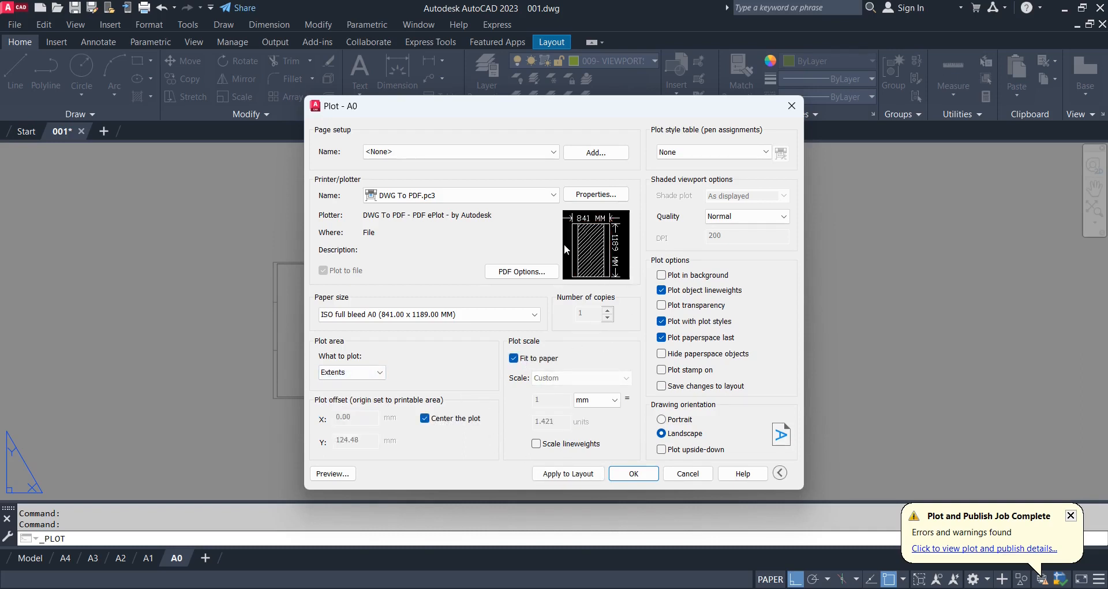
- Try portrait orientation for the ISO full bleed A0 plot and switch back to landscape
{"action": "mouse_move", "coordinate": [565, 247]}
{"action": "left_click", "coordinate": [679, 420]}
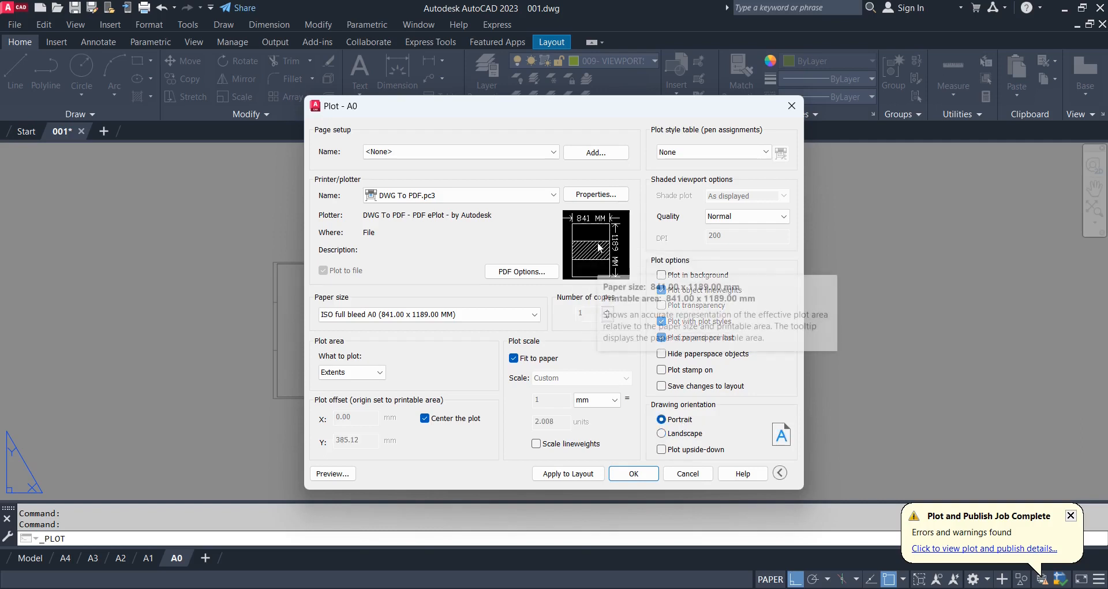
{"action": "left_click", "coordinate": [682, 433]}
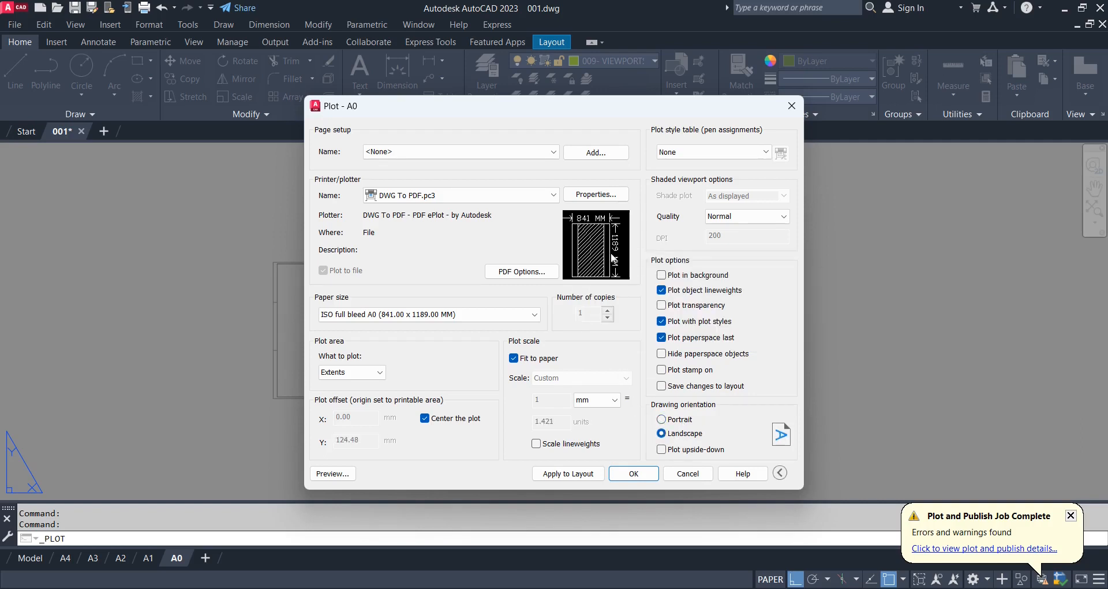
{"action": "mouse_move", "coordinate": [611, 225]}
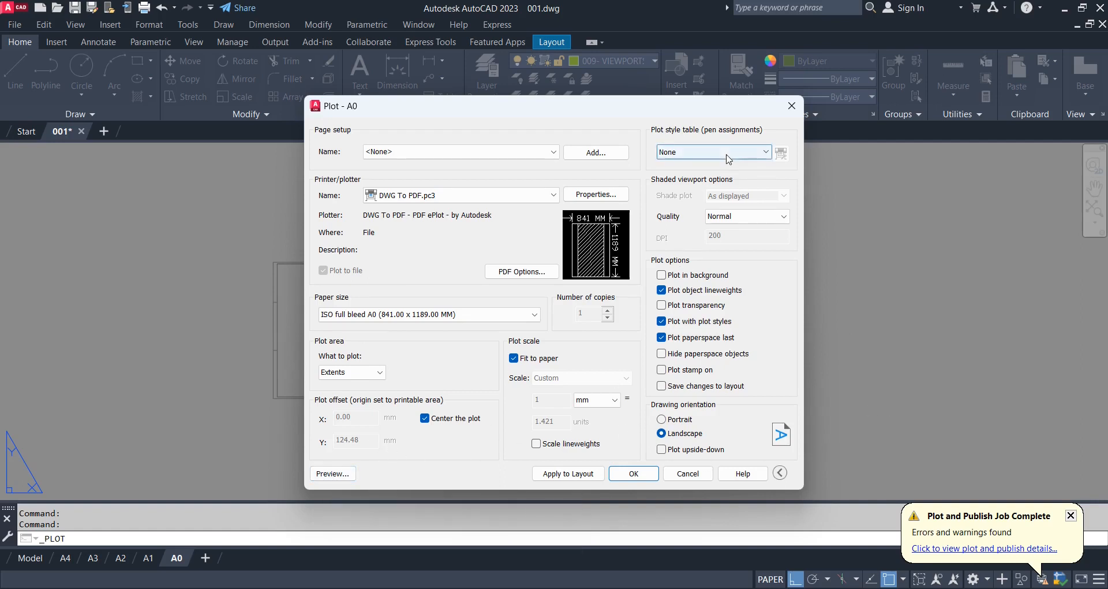
- Assign the monochrome.ctb plot style table and examine how the elongated frame fits the standard A0 sheet in the plot preview
{"action": "left_click", "coordinate": [692, 151]}
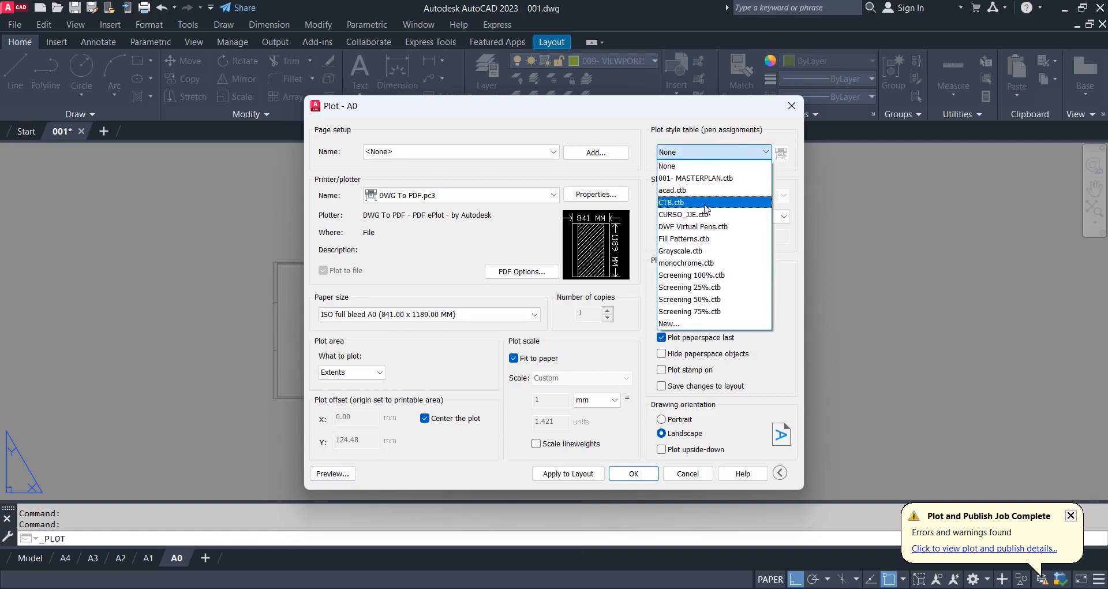
{"action": "left_click", "coordinate": [698, 263]}
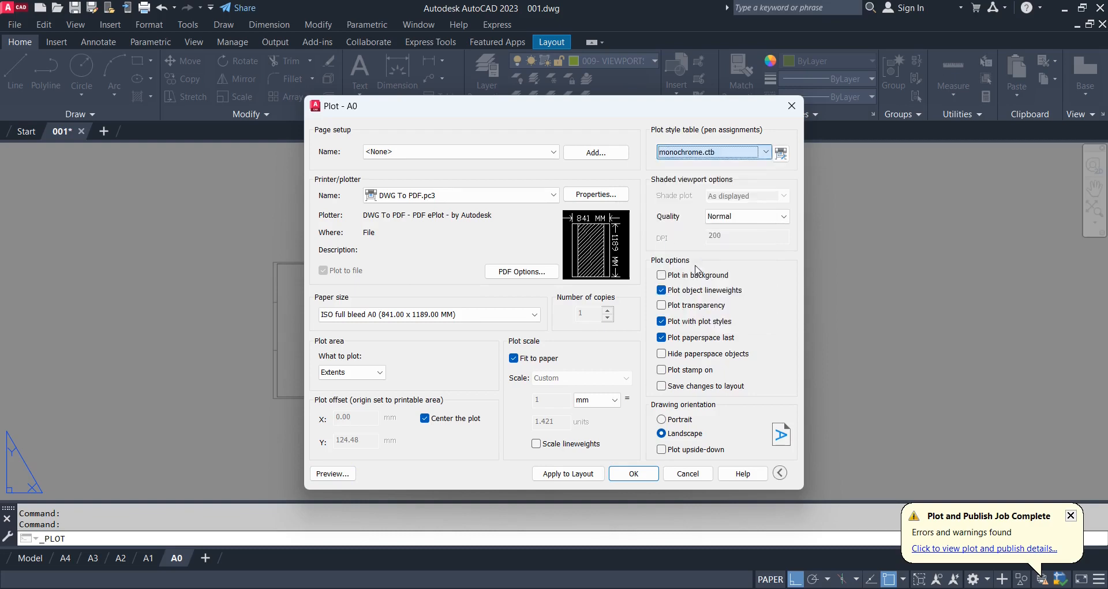
{"action": "left_click", "coordinate": [333, 474]}
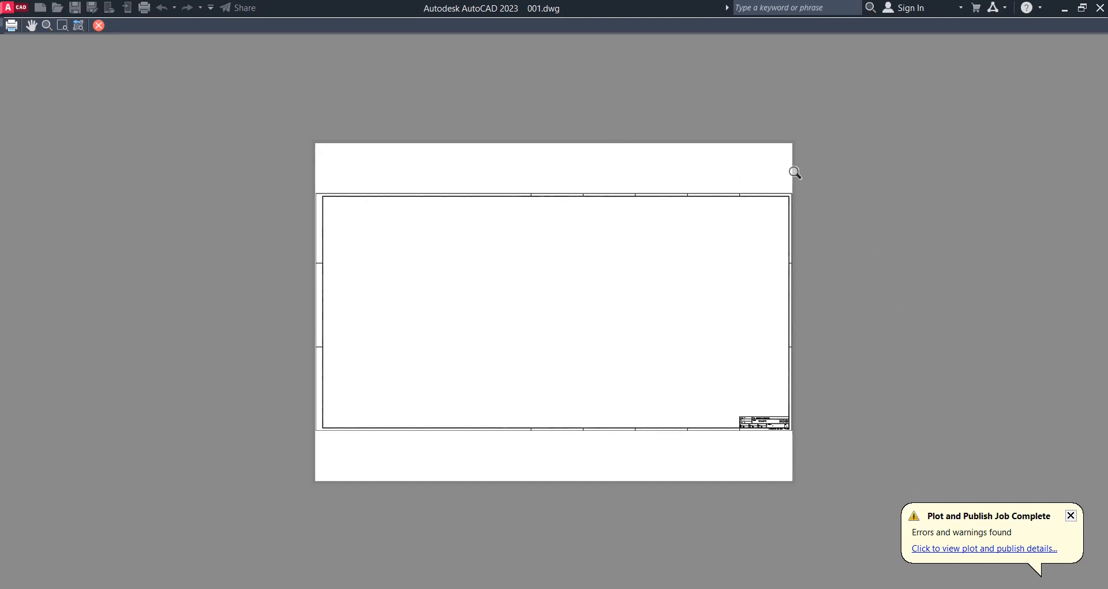
{"action": "scroll", "coordinate": [373, 215], "scroll_direction": "up", "scroll_amount": 1}
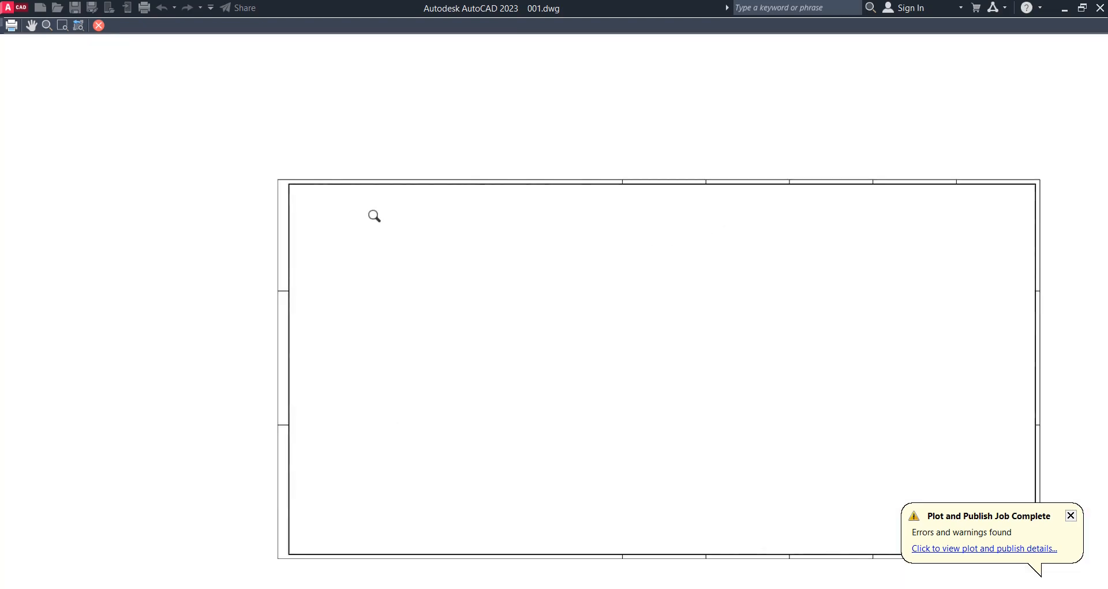
{"action": "scroll", "coordinate": [388, 230], "scroll_direction": "down", "scroll_amount": 1}
{"action": "scroll", "coordinate": [620, 301], "scroll_direction": "up", "scroll_amount": 1}
{"action": "middle_click_drag", "start_coordinate": [621, 304], "coordinate": [524, 293]}
{"action": "scroll", "coordinate": [536, 289], "scroll_direction": "down", "scroll_amount": 1}
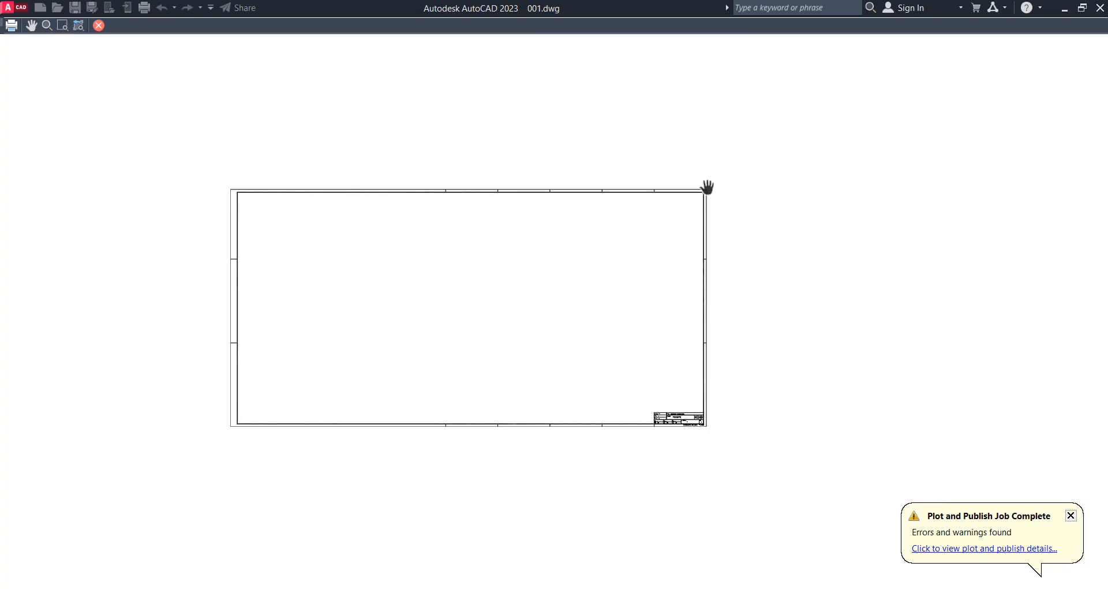
{"action": "scroll", "coordinate": [462, 306], "scroll_direction": "down", "scroll_amount": 1}
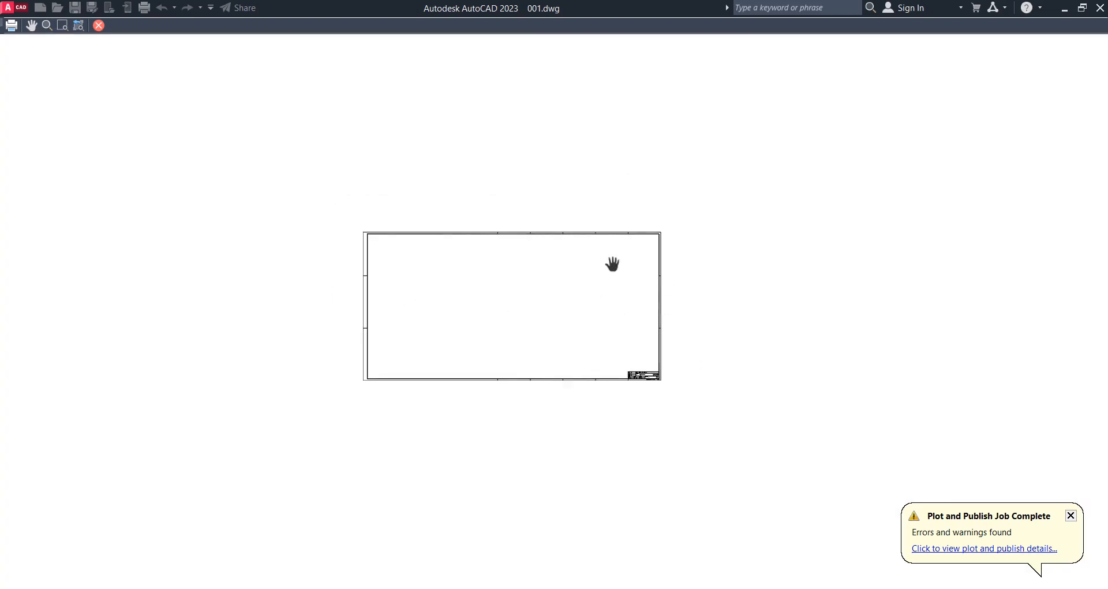
{"action": "key", "text": "Escape"}
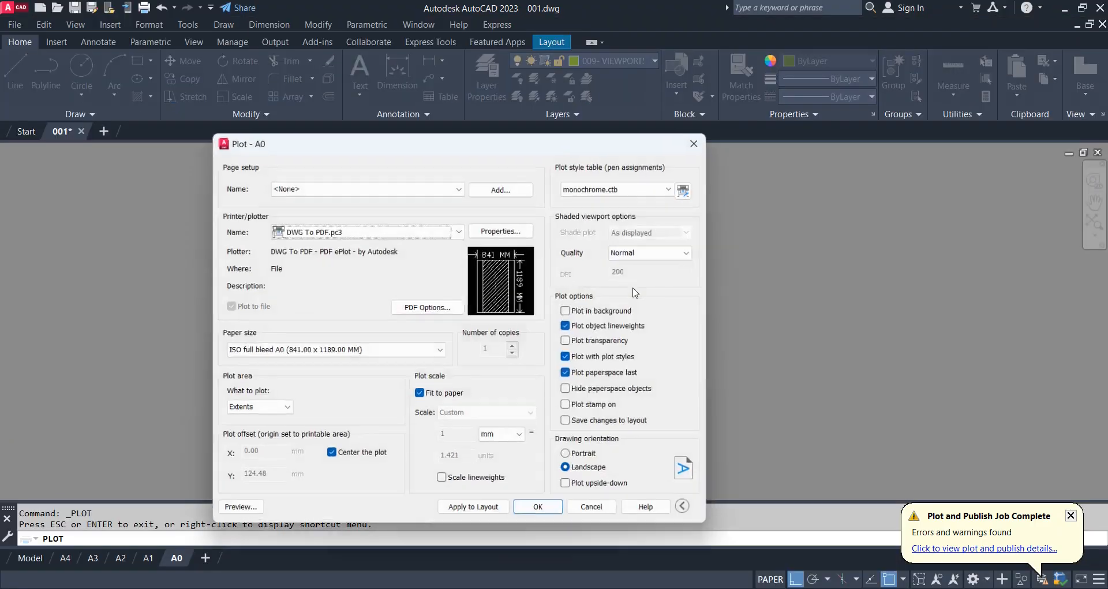
{"action": "key", "text": "Return"}
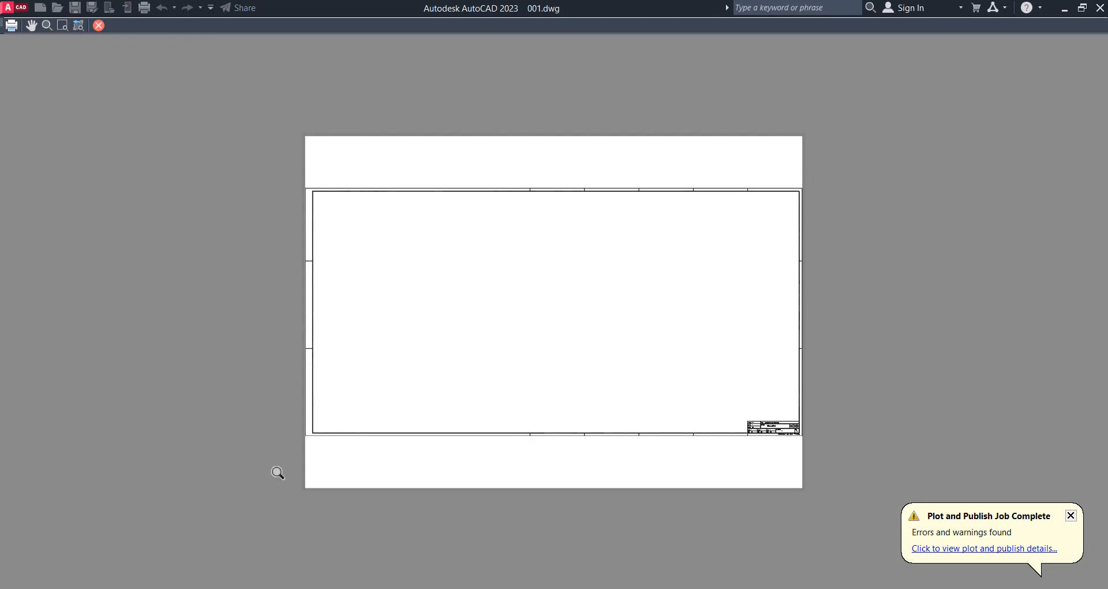
{"action": "key", "text": "Escape"}
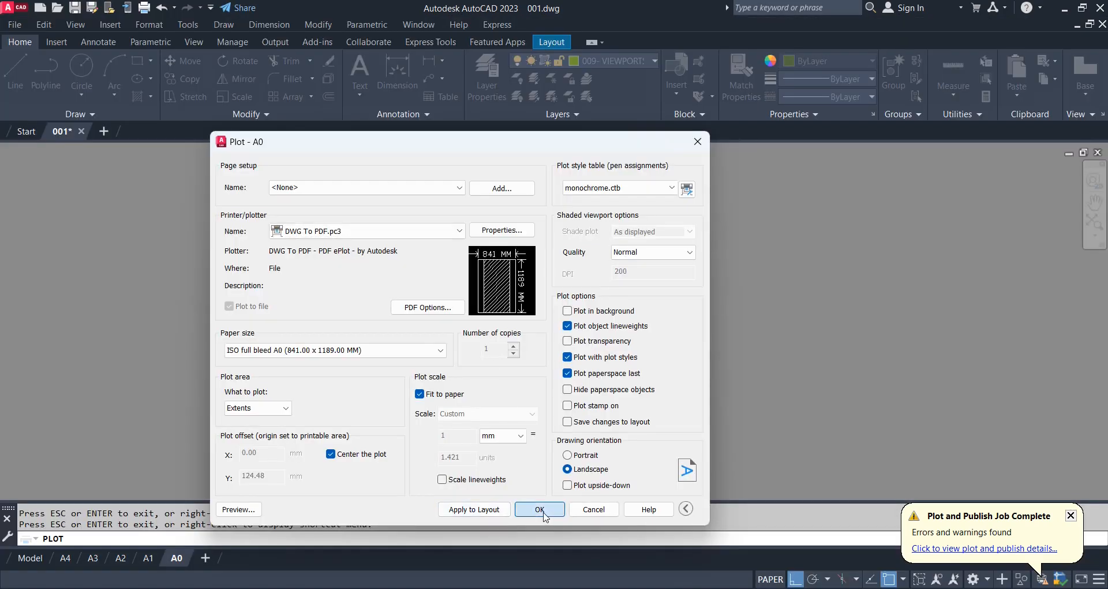
- Plot the standard A0 version to a PDF named ALONGADO-02 in the Downloads folder
{"action": "left_click", "coordinate": [539, 509]}
{"action": "type", "text": "ALONGADO"}
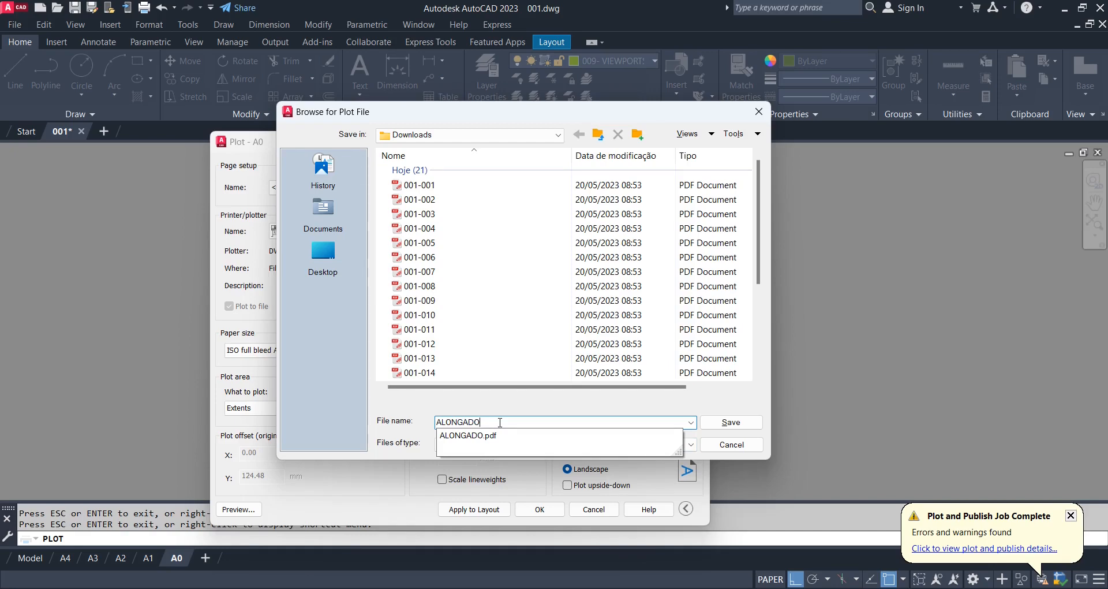
{"action": "type", "text": "-01"}
{"action": "key", "text": "Return"}
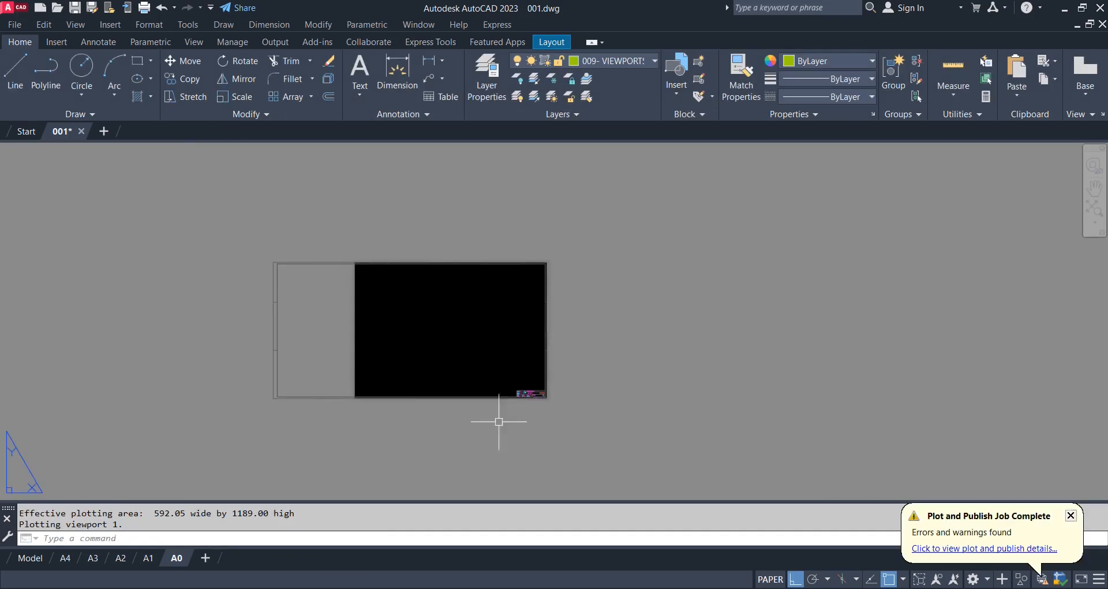
- Switch to File Explorer, open ALONGADO-02 in the PDF viewer and examine its page size and the blank areas around the frame
{"action": "left_click", "coordinate": [413, 522]}
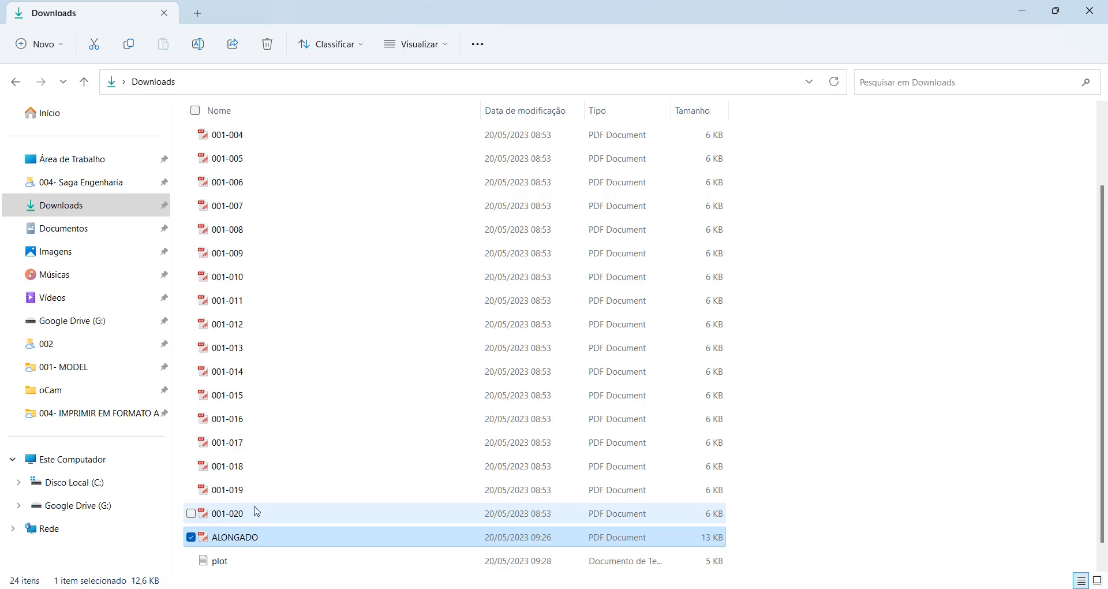
{"action": "double_click", "coordinate": [260, 561]}
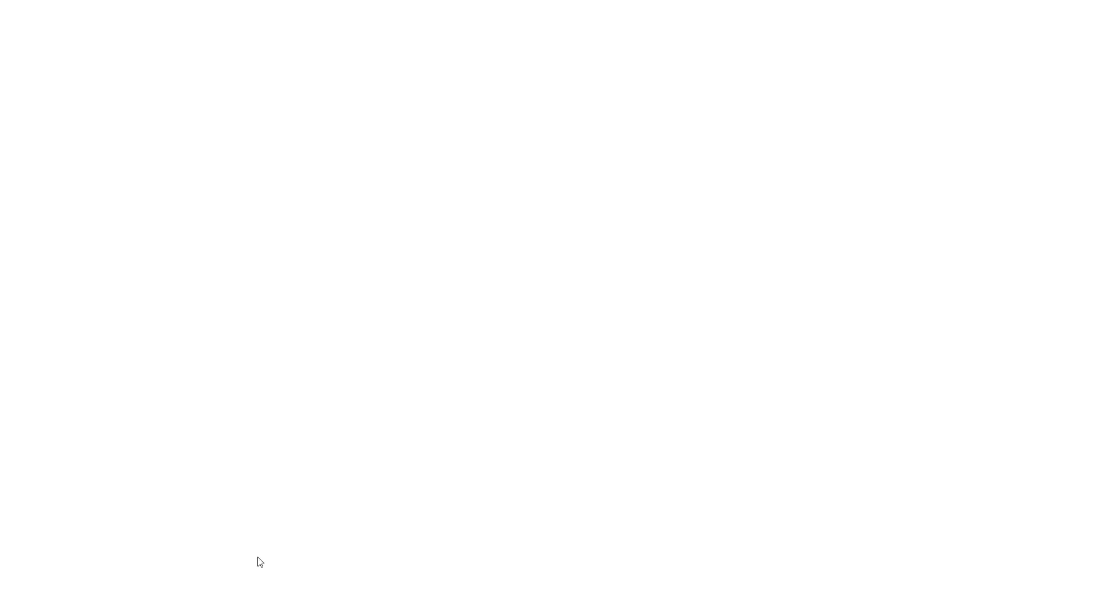
{"action": "scroll", "coordinate": [487, 348], "scroll_direction": "down", "scroll_amount": 2, "text": "ctrl"}
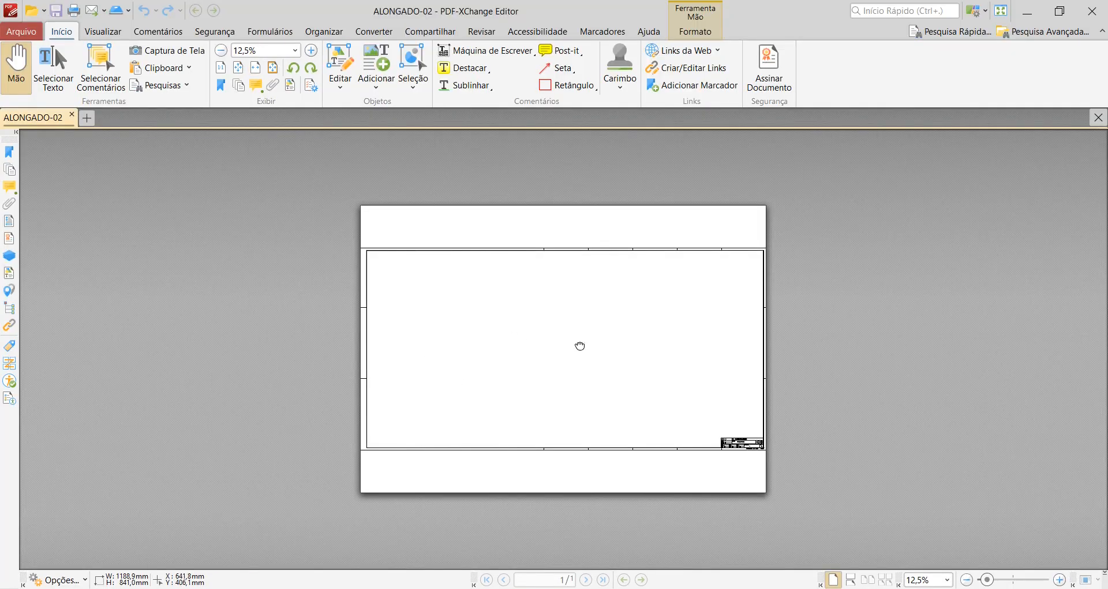
{"action": "scroll", "coordinate": [456, 225], "scroll_direction": "up", "scroll_amount": 2, "text": "ctrl"}
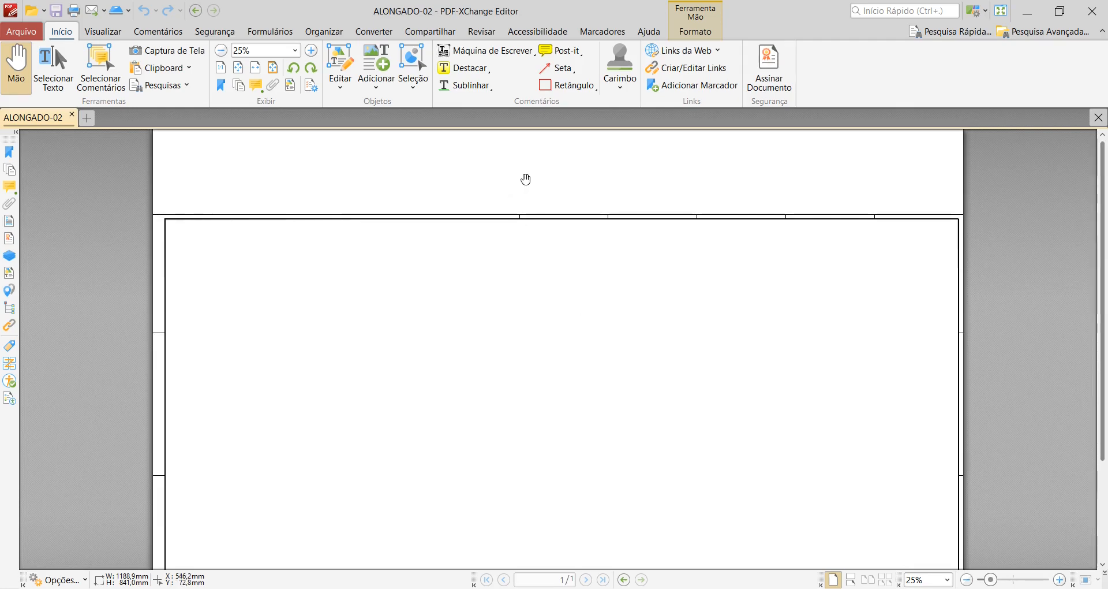
{"action": "left_click_drag", "start_coordinate": [639, 411], "coordinate": [646, 334]}
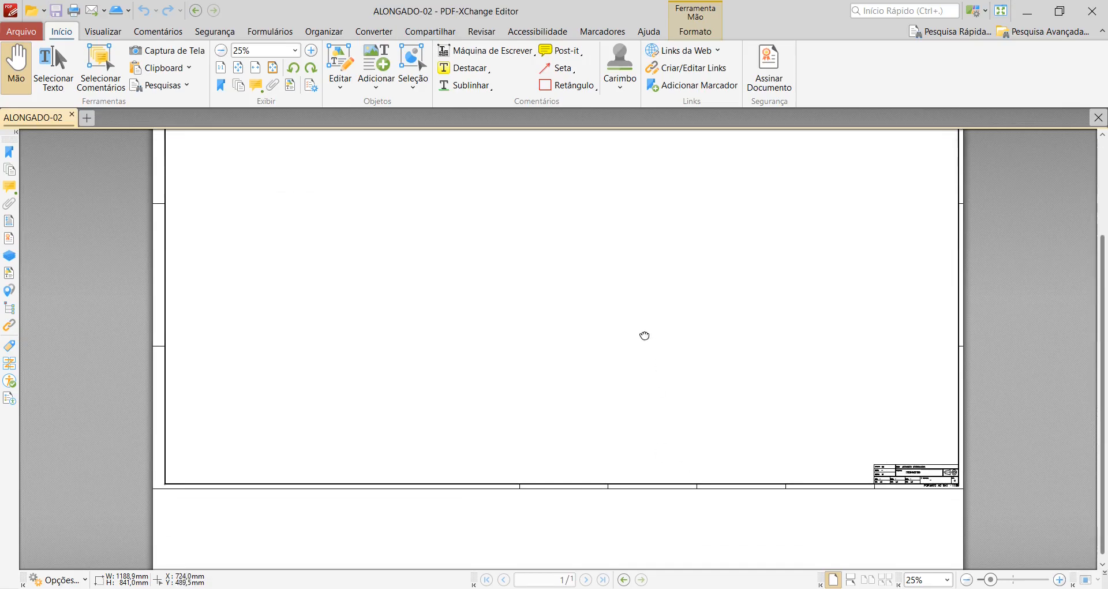
- Reopen ALONGADO from the Downloads folder to compare its page with ALONGADO-02, and close the PDF viewer
{"action": "left_click", "coordinate": [1031, 22]}
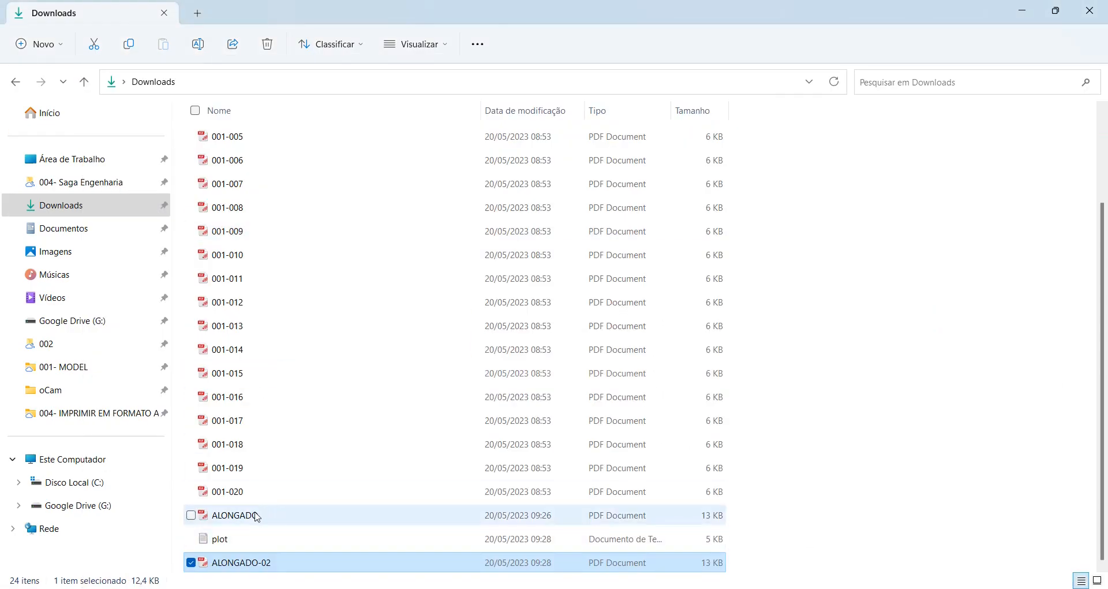
{"action": "double_click", "coordinate": [257, 515]}
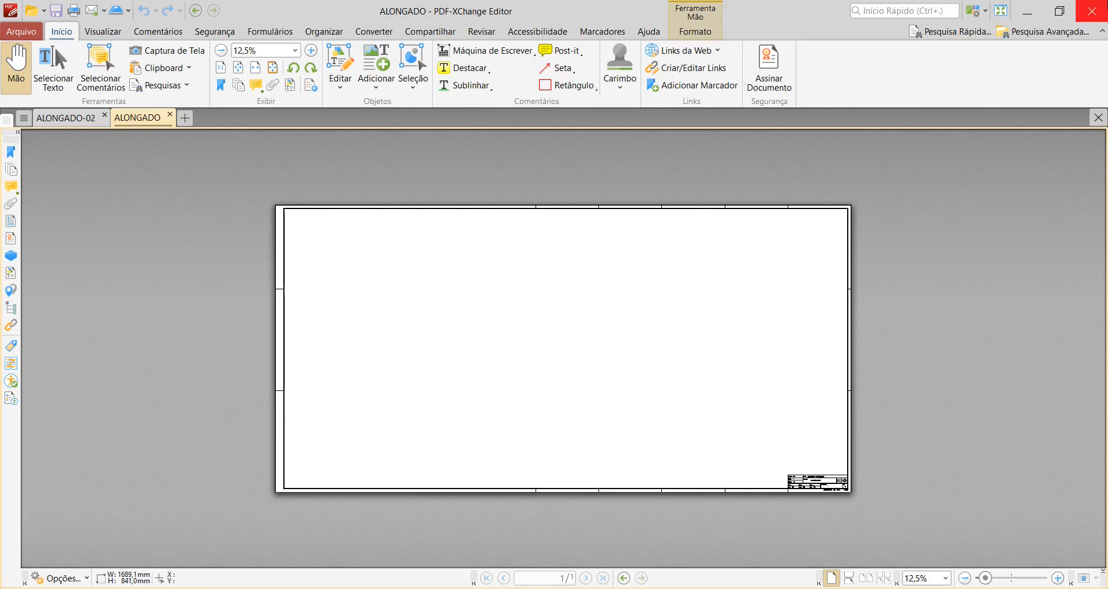
{"action": "left_click", "coordinate": [1096, 14]}
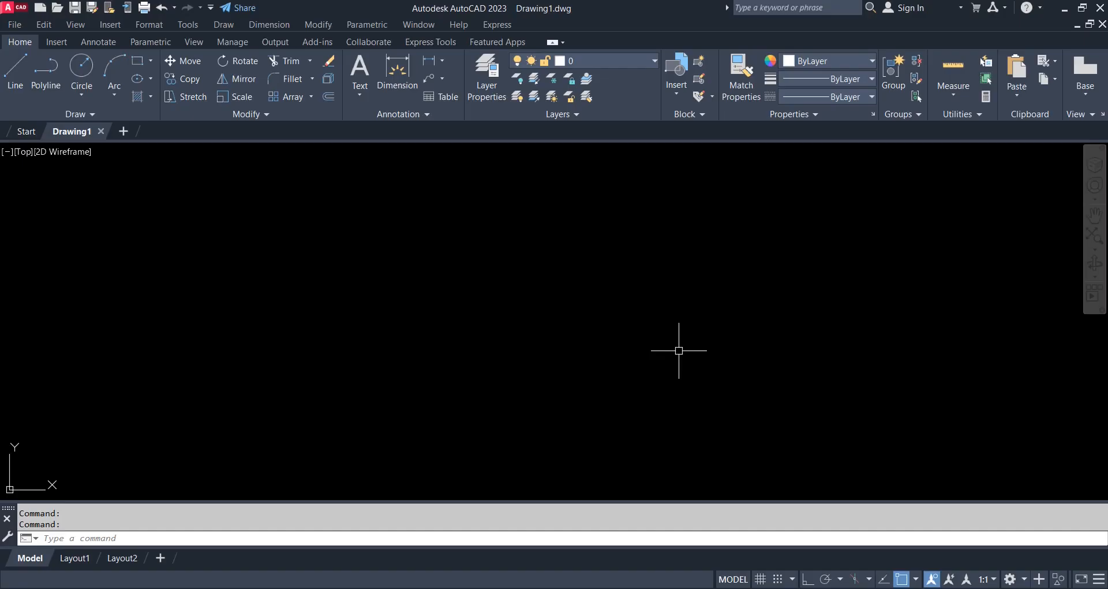